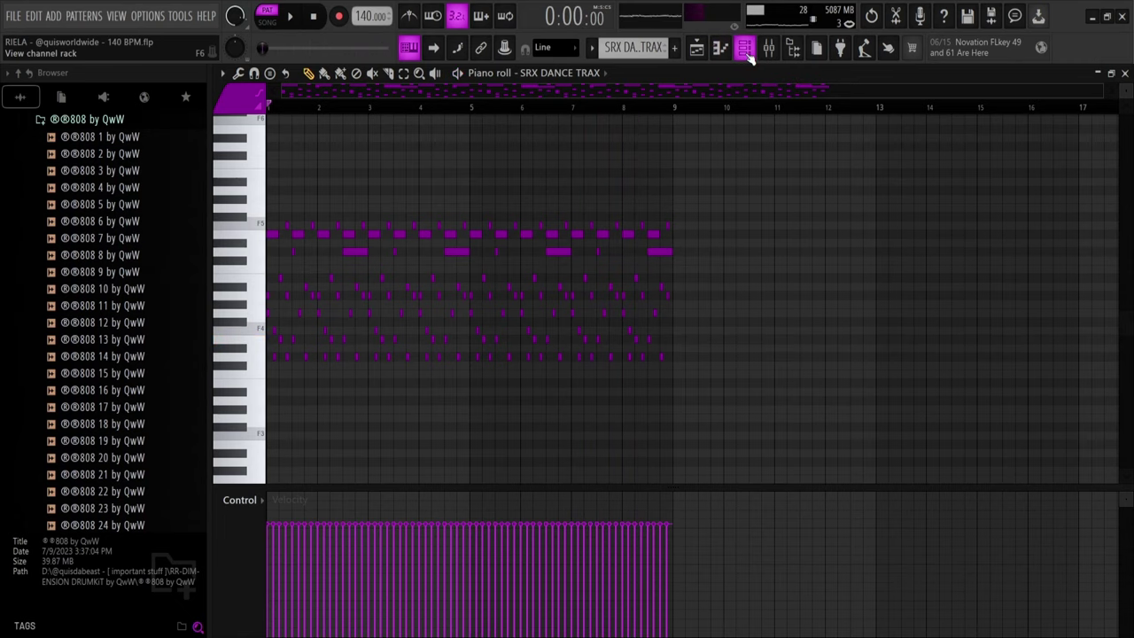
Open the SRX DANCE TRAX instrument from the channel rack to examine its patch, and return to the piano roll.
left_click(743, 51)
left_click(440, 276)
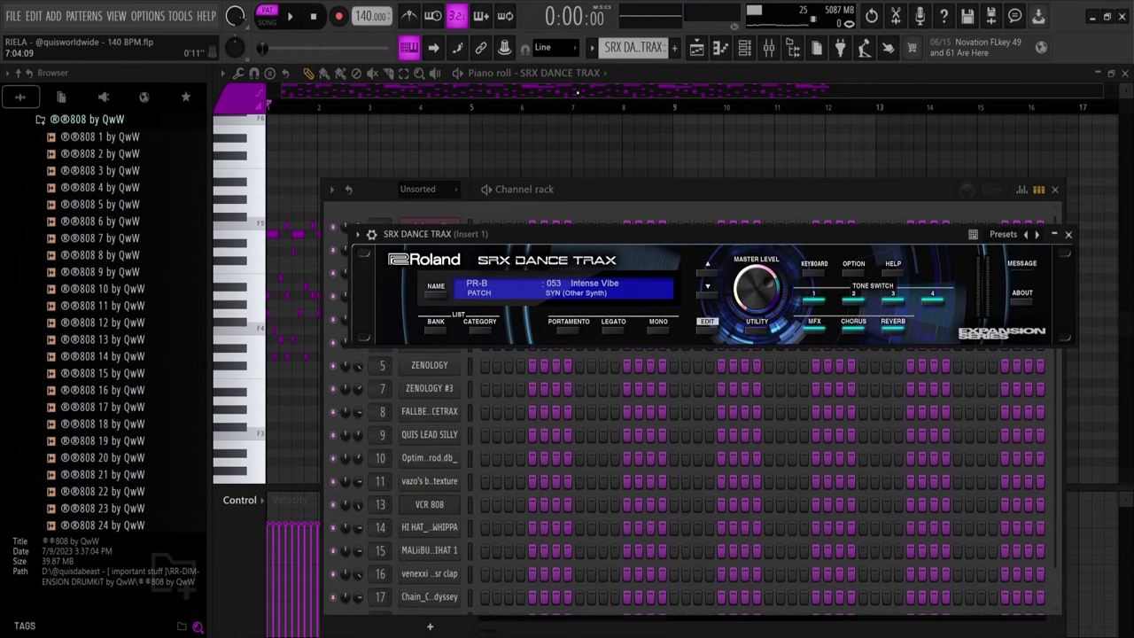
left_click(578, 92)
Play back the SRX KEYBOARDS pattern in the piano roll and examine the patch loaded in its instrument.
scroll(634, 52, "down", 1)
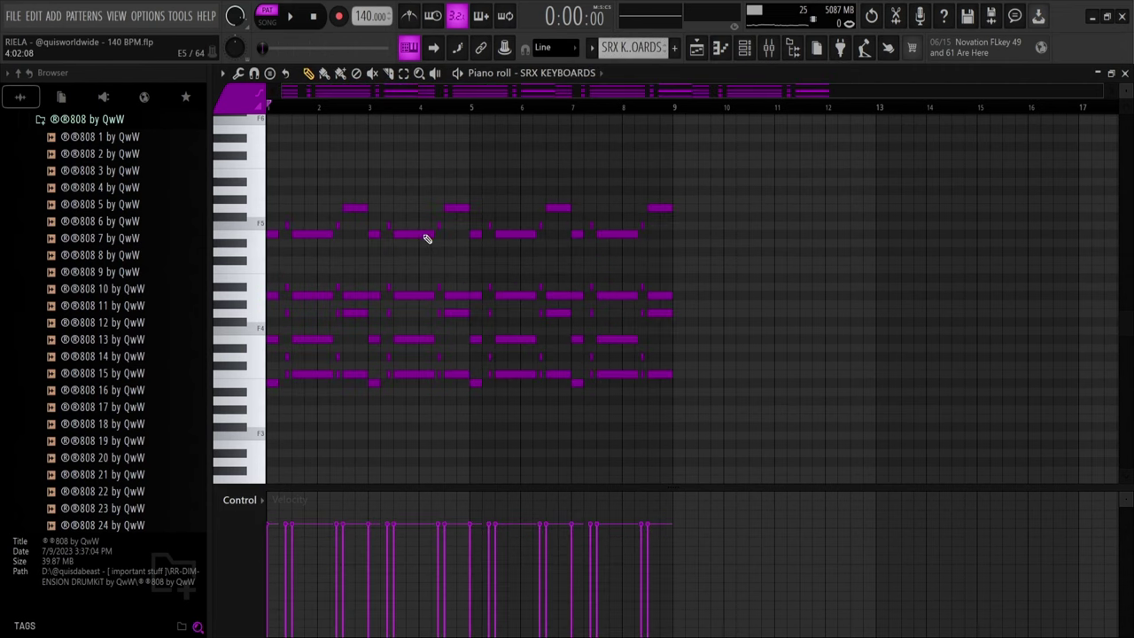
key("space")
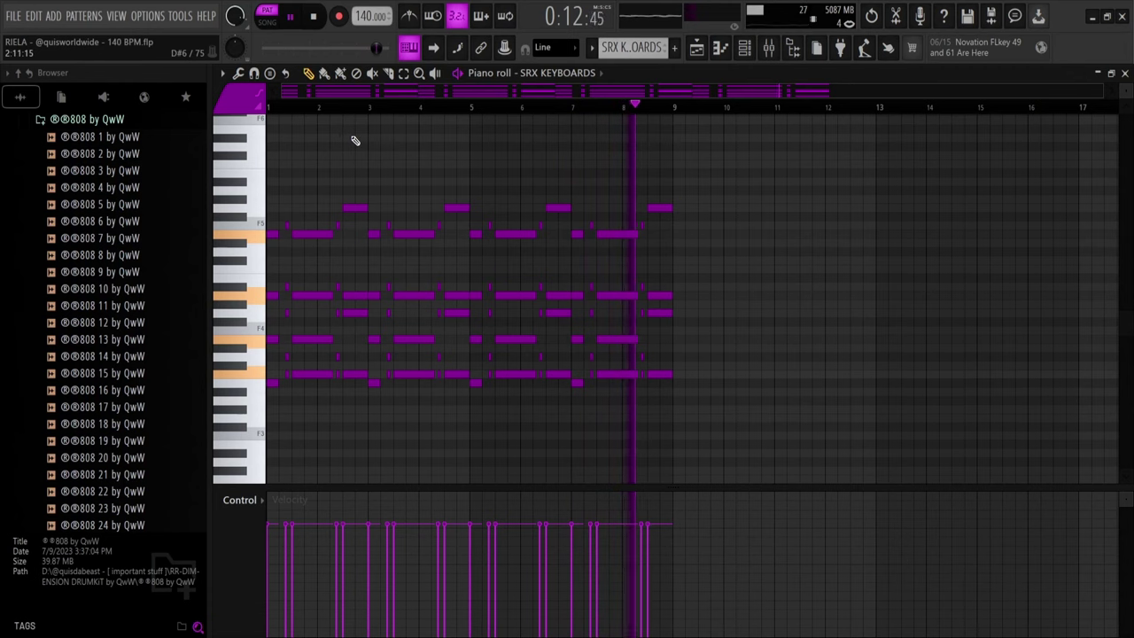
key("space")
left_click(744, 49)
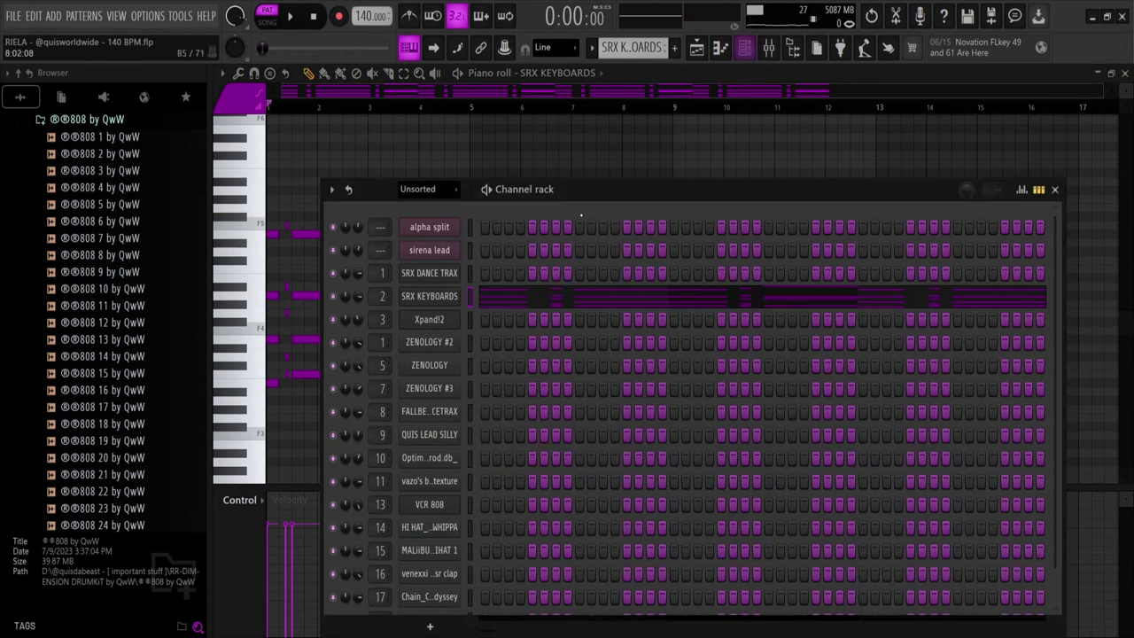
left_click(430, 296)
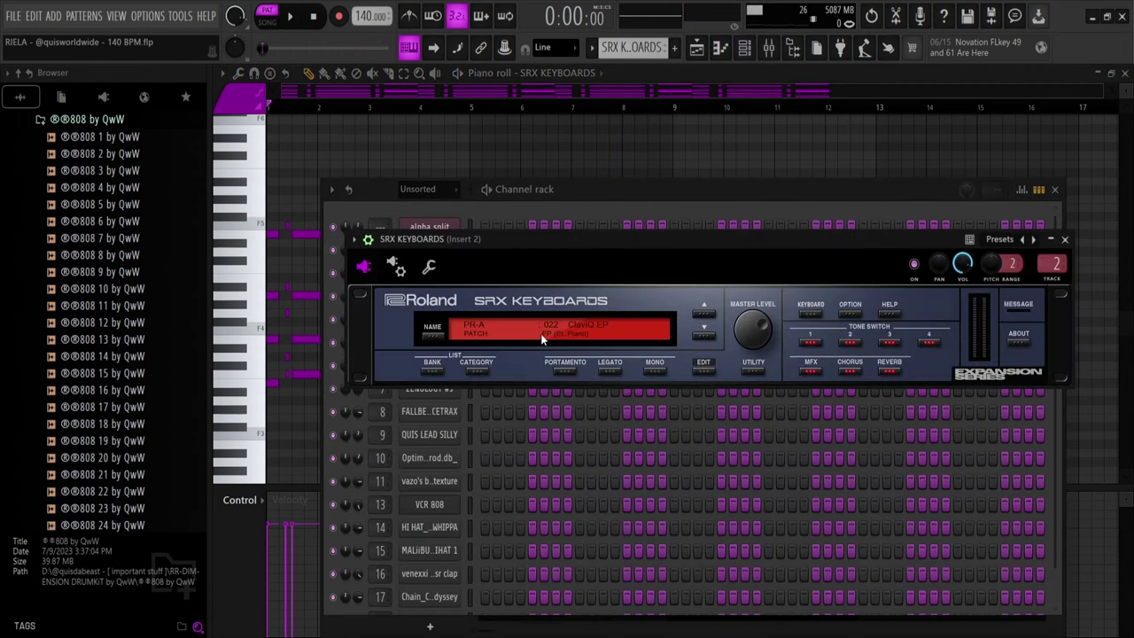
left_click(557, 109)
Show the Xpand!2 pattern's notes in the piano roll, play them back, and examine the sound loaded in the instrument.
scroll(609, 47, "down", 1)
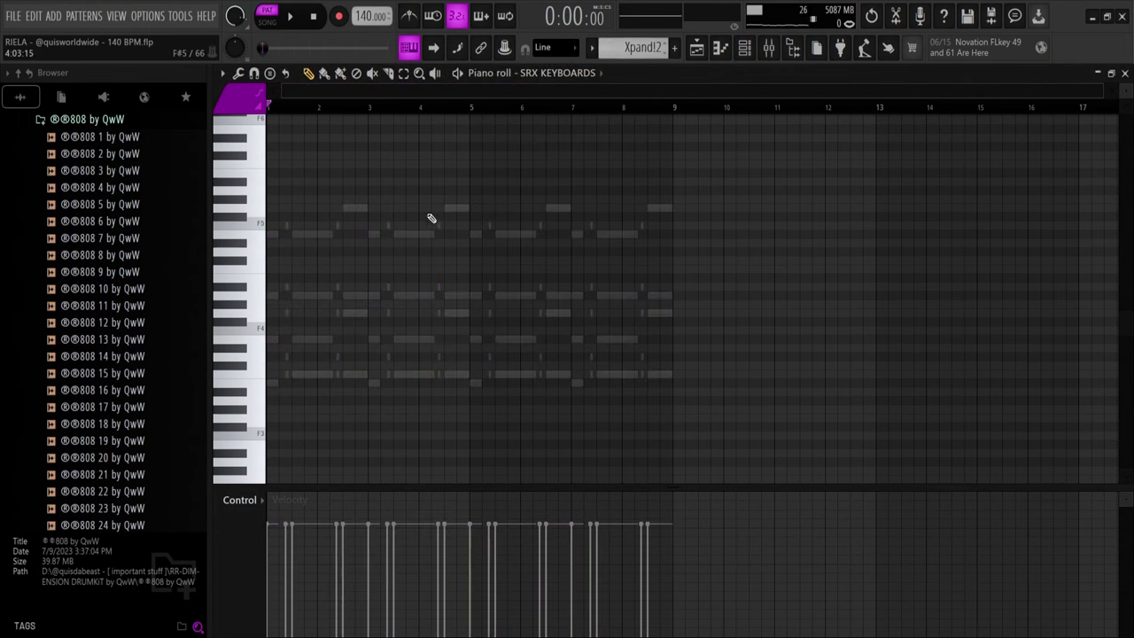
right_click(456, 212)
right_click(456, 212)
key("space")
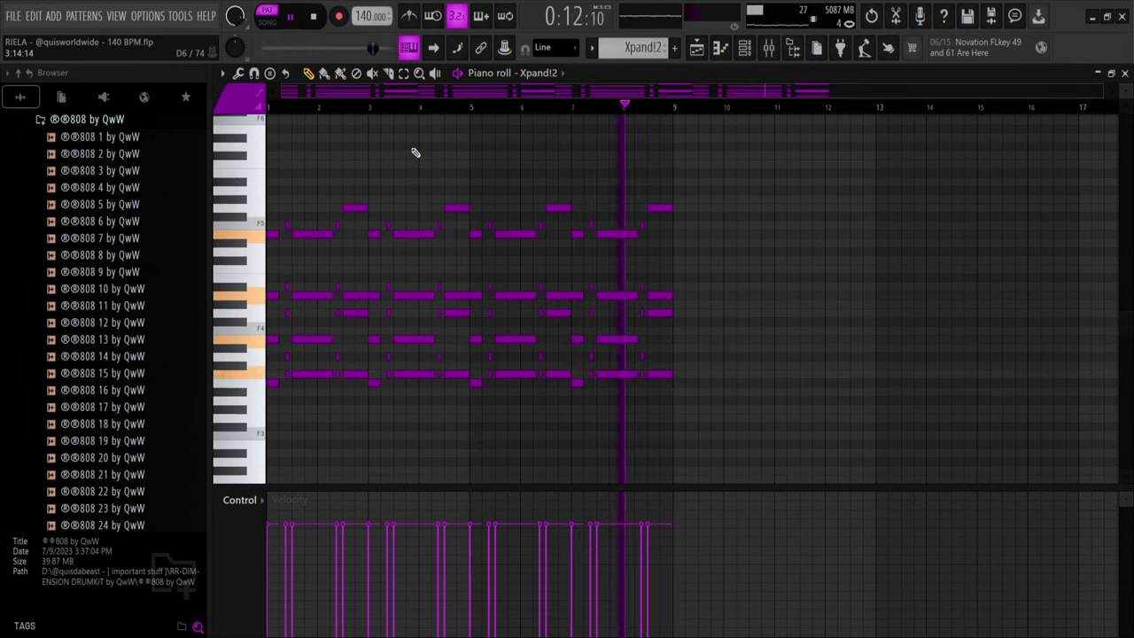
key("space")
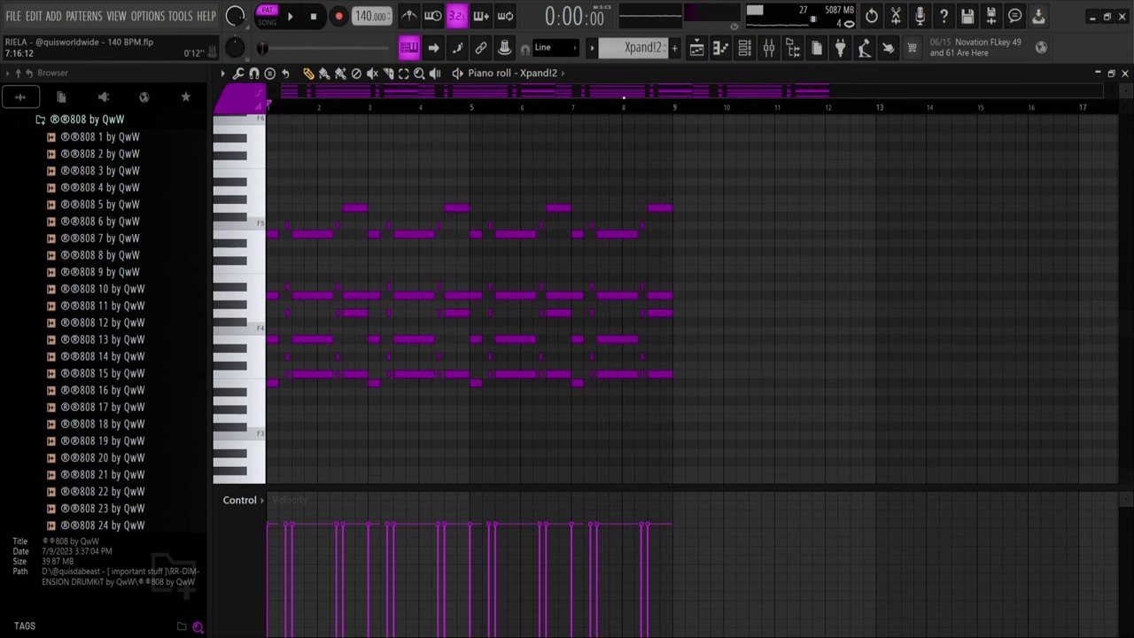
left_click(746, 49)
left_click(429, 317)
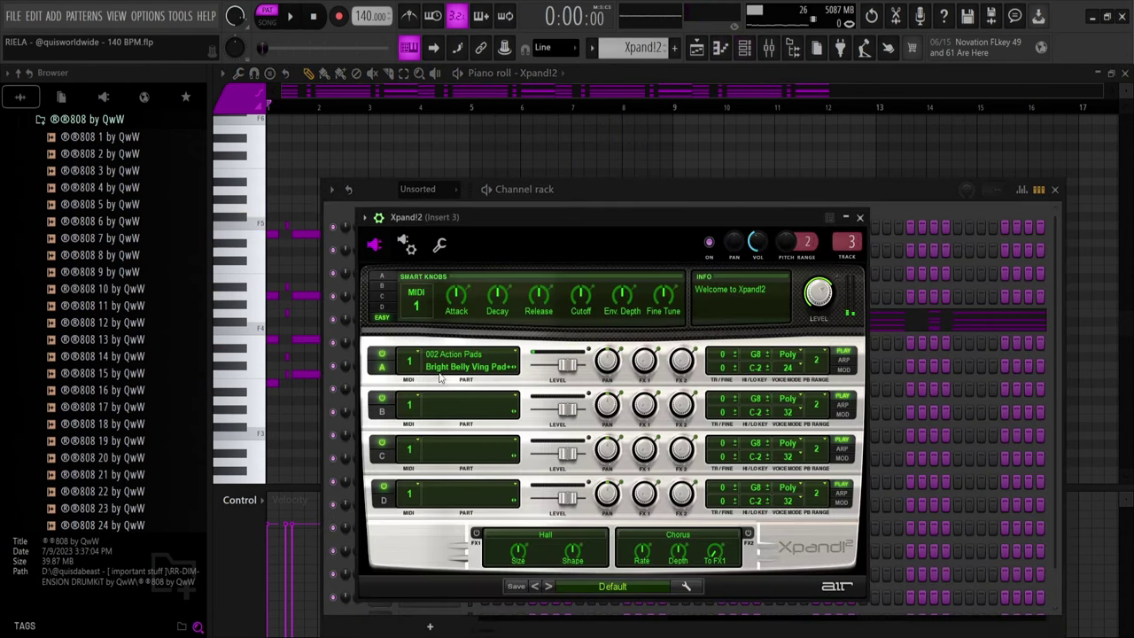
right_click(488, 150)
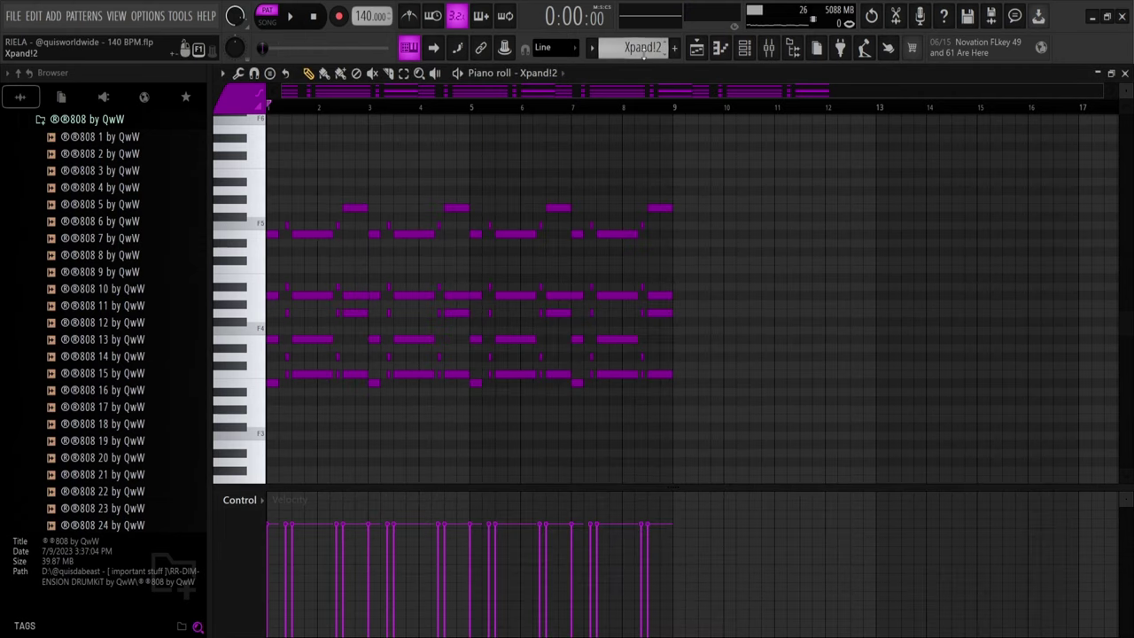
Switch to the ZENOLOGY #2 pattern and examine its notes and the preset loaded in its instrument.
scroll(644, 51, "down", 1)
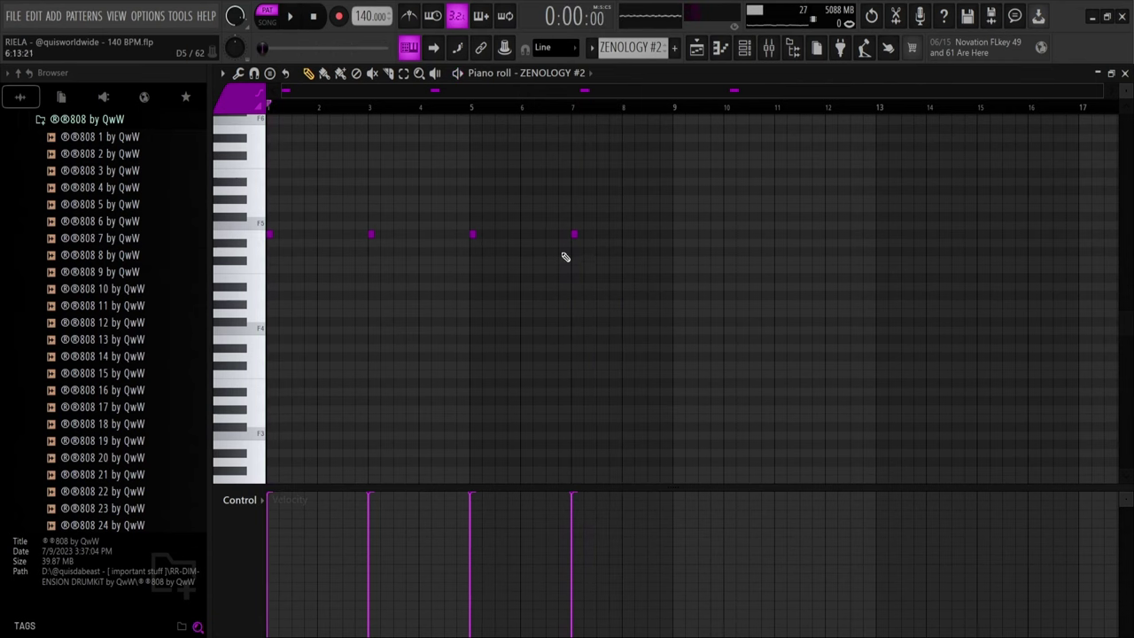
left_click(744, 49)
left_click(431, 345)
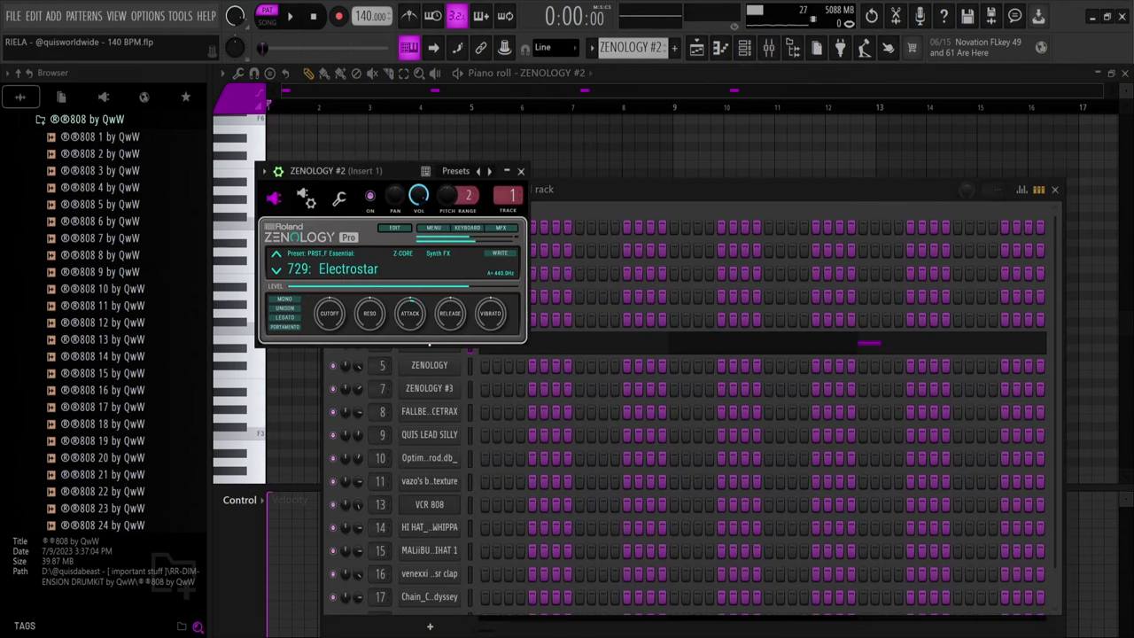
right_click(535, 137)
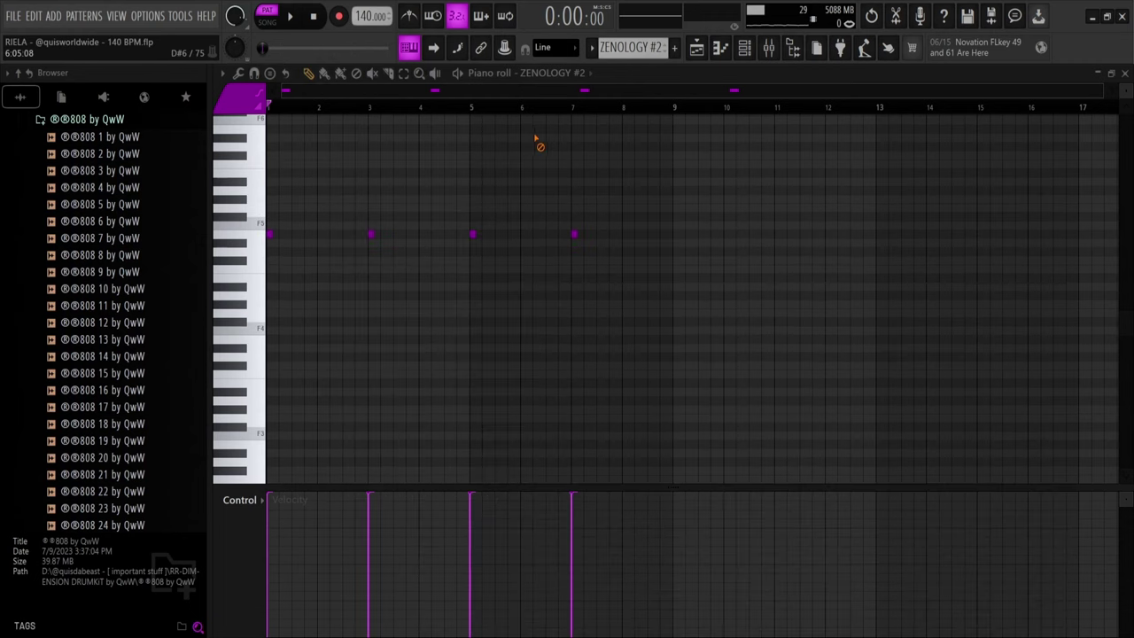
Show the ZENOLOGY pattern's notes in the piano roll, play them back, and examine the instrument's preset.
scroll(617, 48, "up", 1)
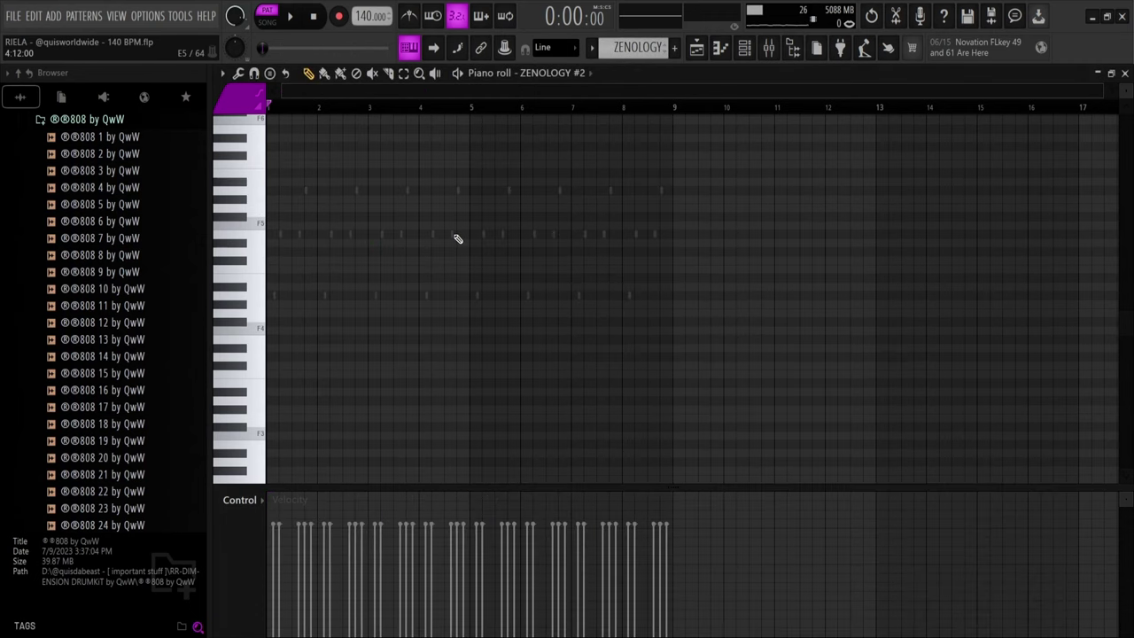
double_click(452, 232)
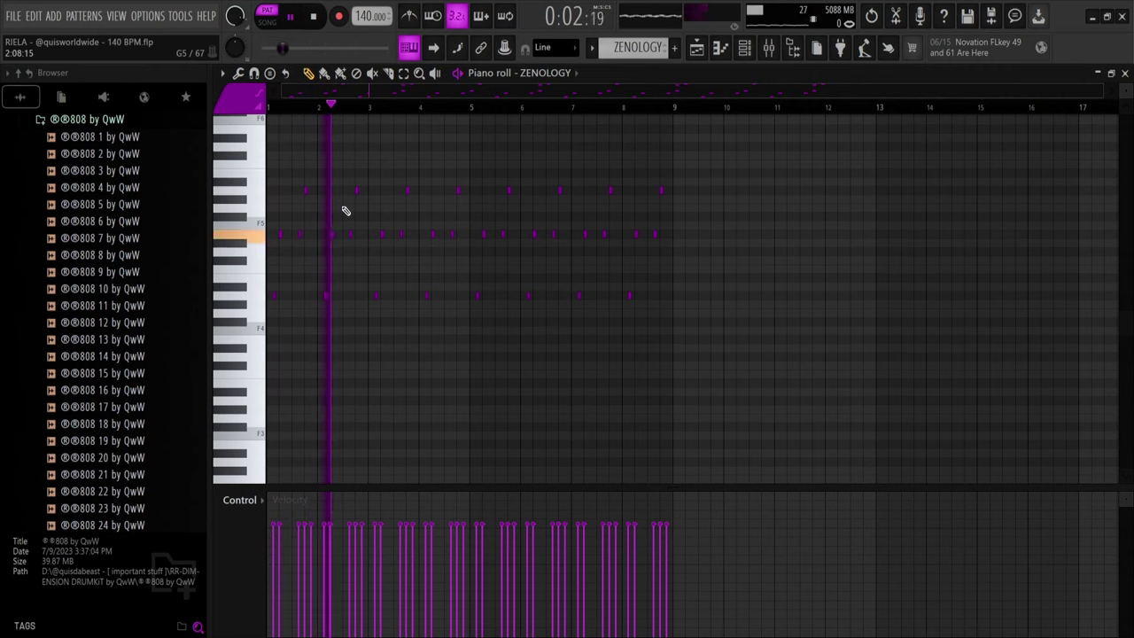
scroll(345, 210, "up", 2)
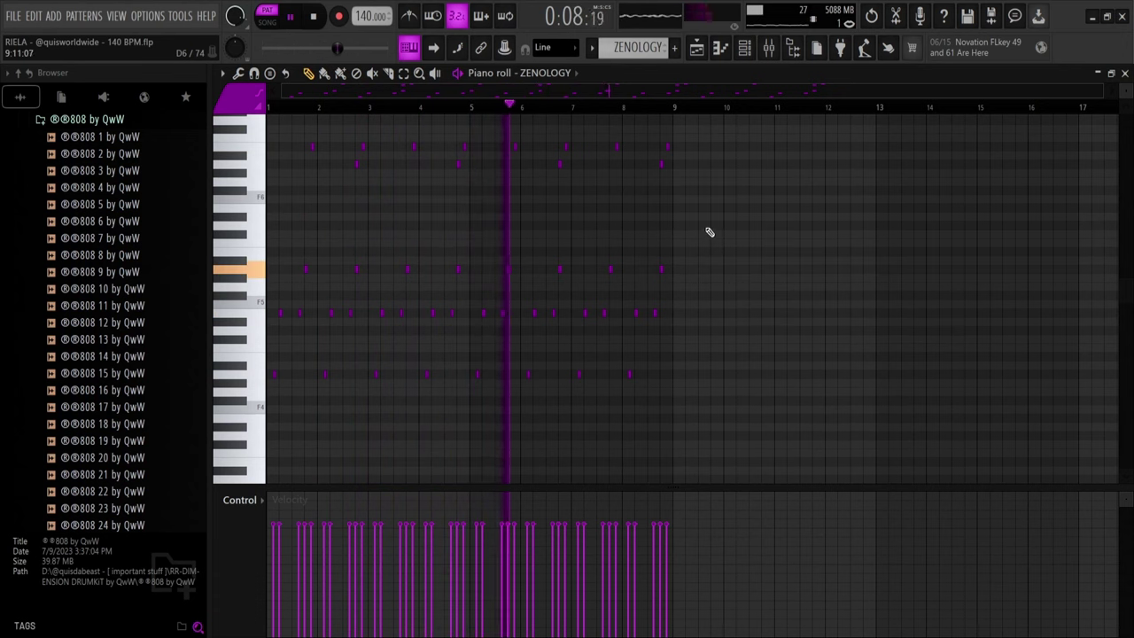
left_click(747, 49)
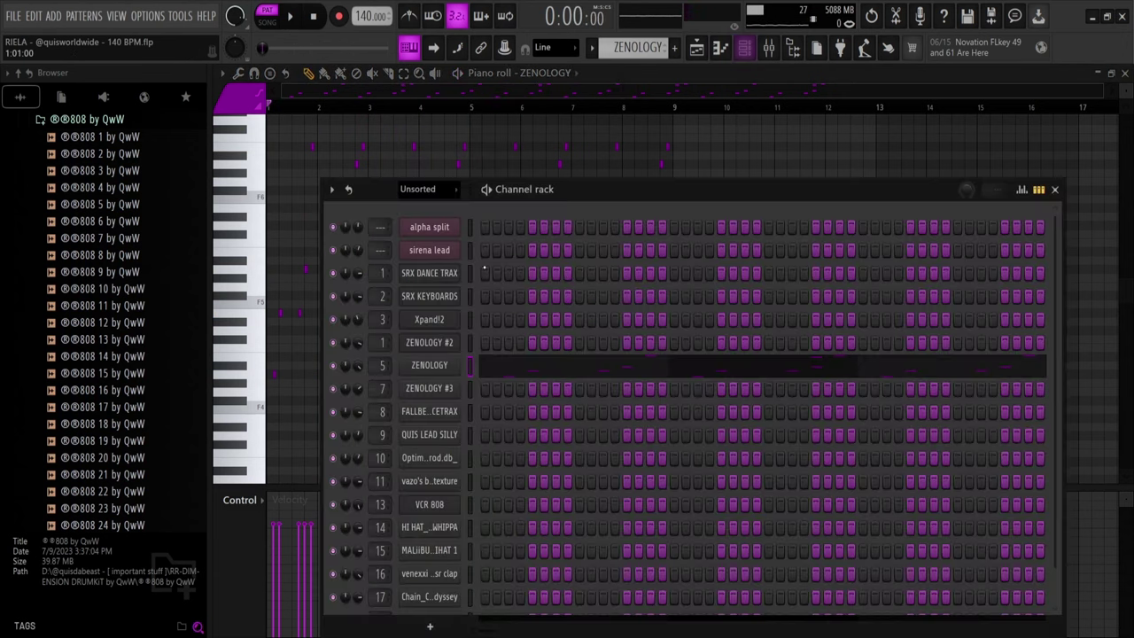
left_click(430, 365)
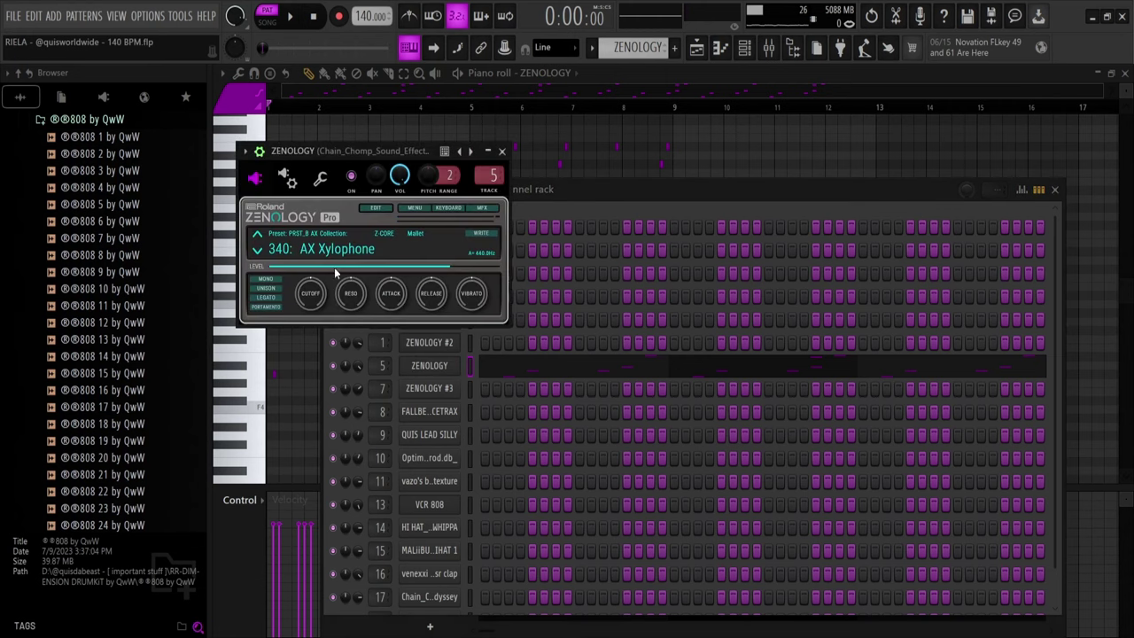
left_click(535, 147)
Show the ZENOLOGY #3 pattern's notes in the piano roll and examine the preset loaded in its instrument.
scroll(614, 44, "down", 1)
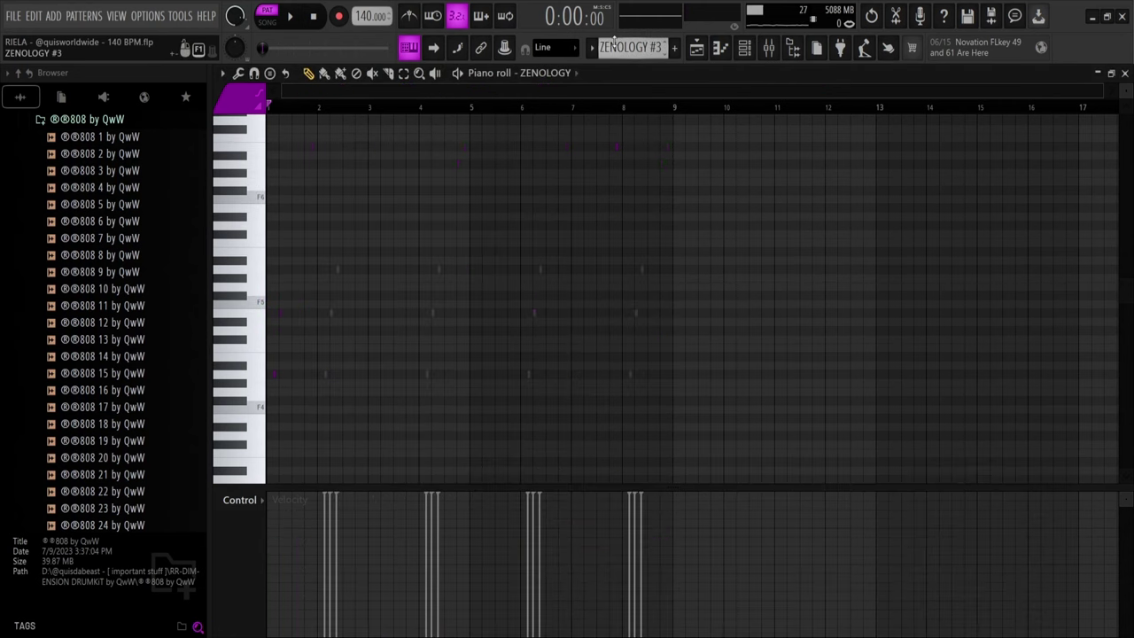
double_click(439, 267)
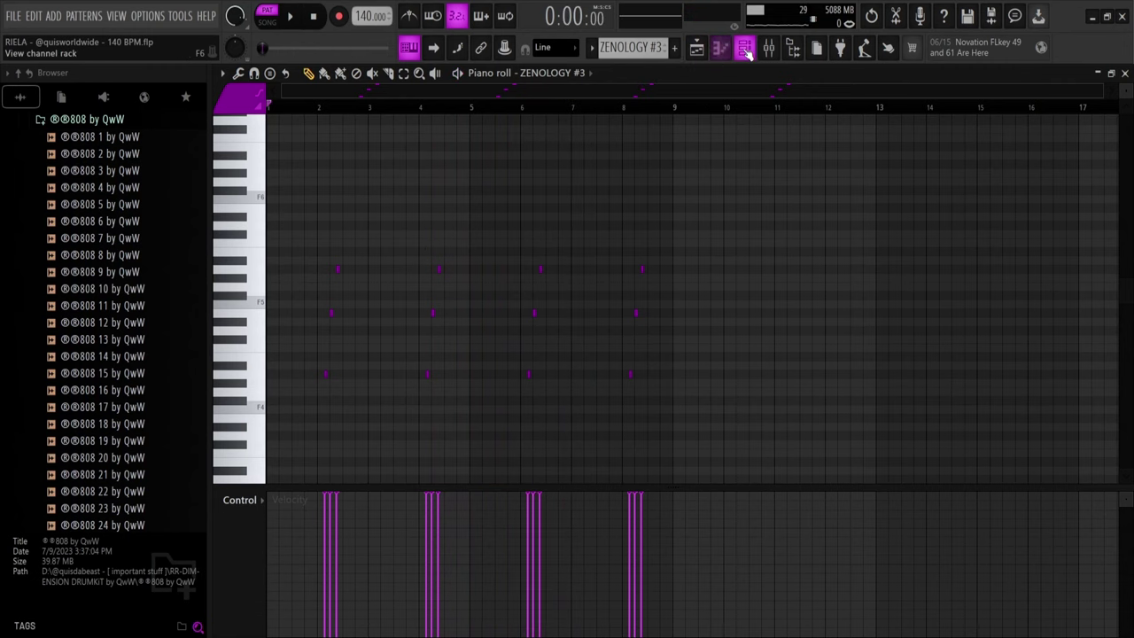
left_click(745, 49)
left_click(440, 388)
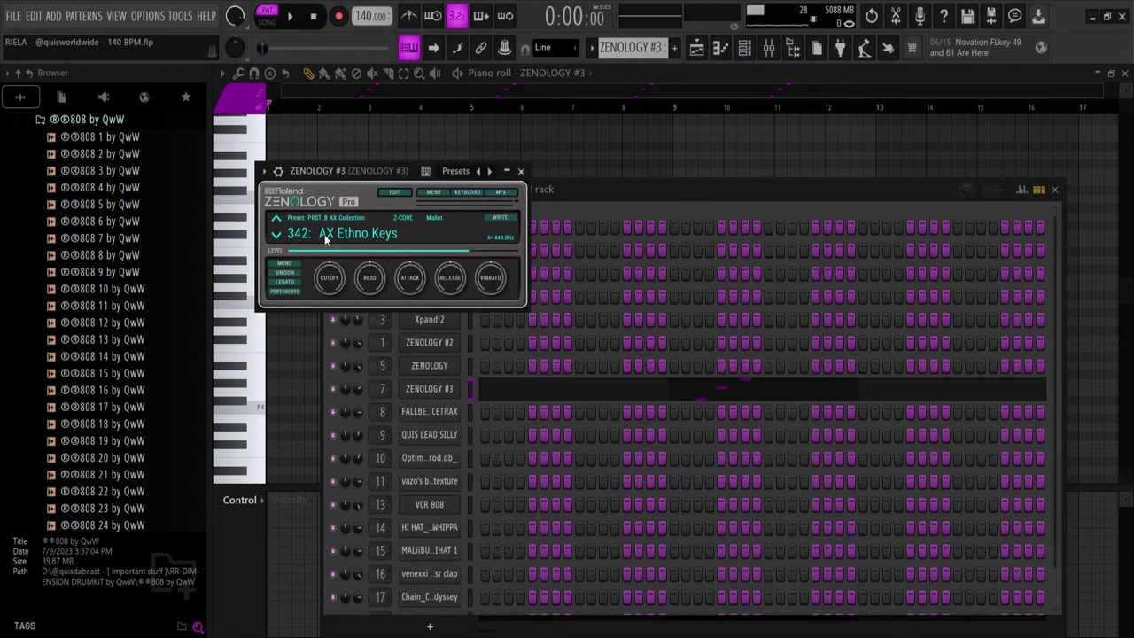
left_click(538, 158)
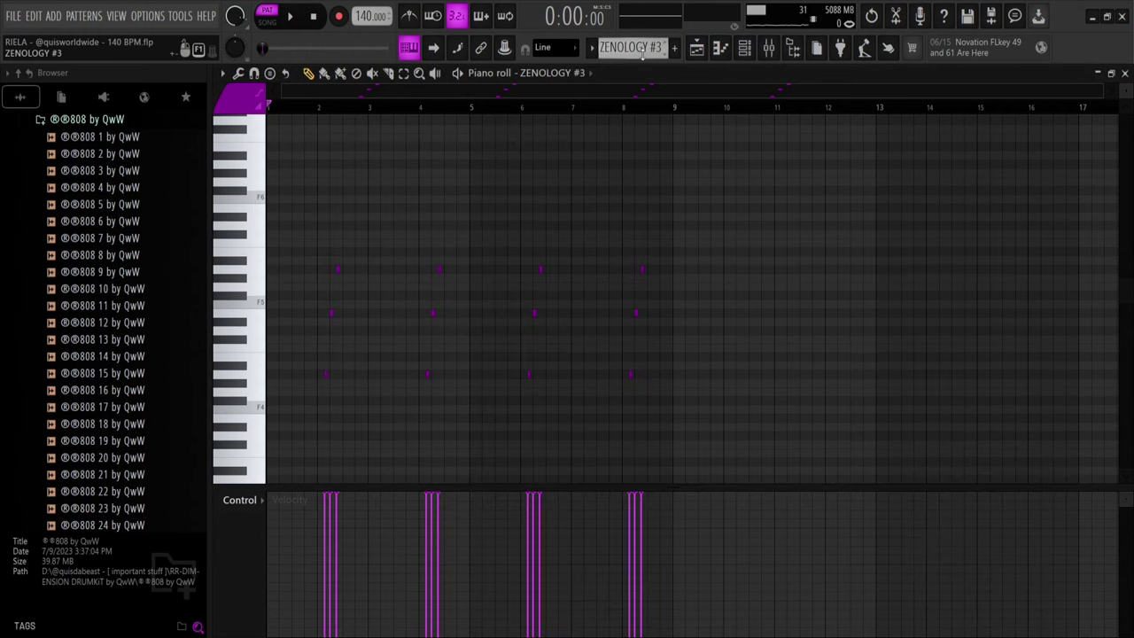
Play back the FALLBEND DANCETRAX pattern and examine the patch loaded in its instrument.
scroll(642, 54, "down", 1)
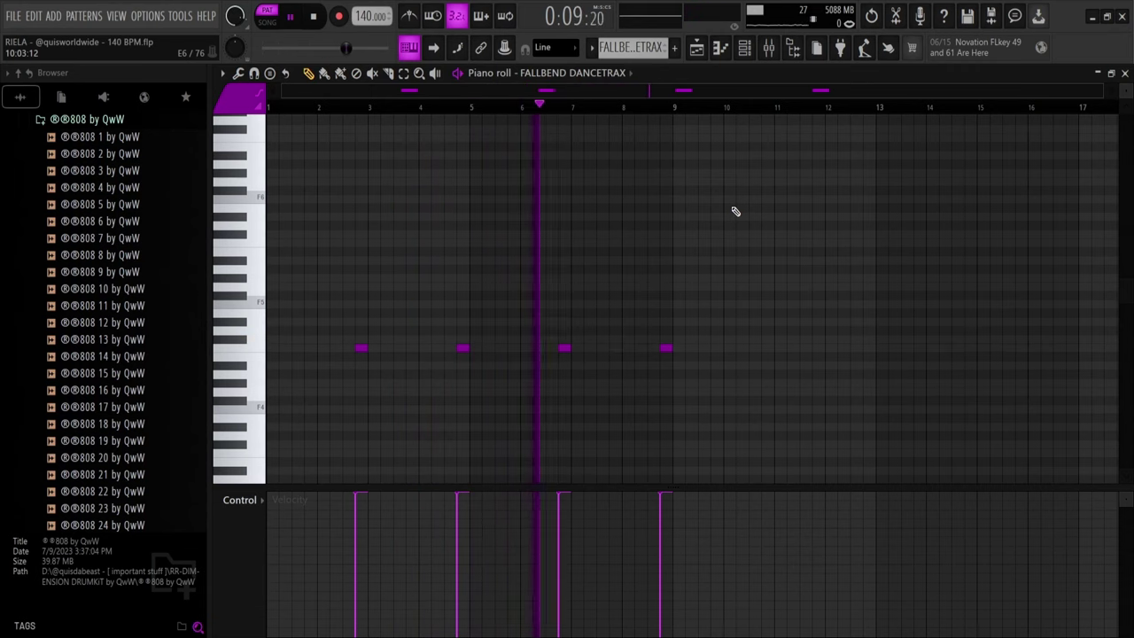
key("space")
left_click(744, 50)
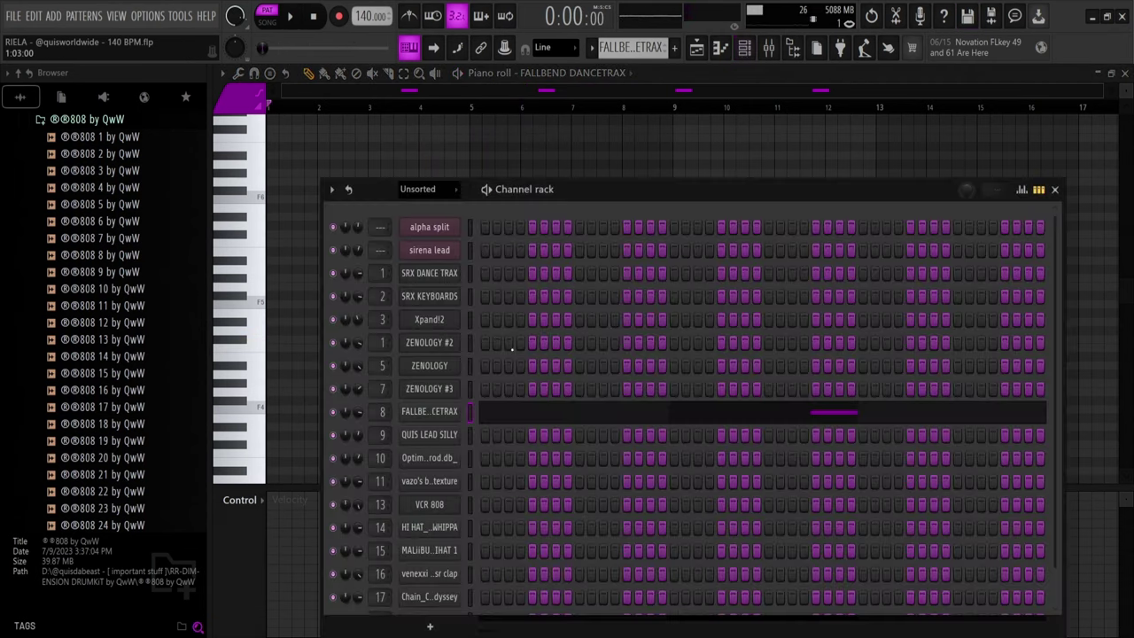
left_click(443, 412)
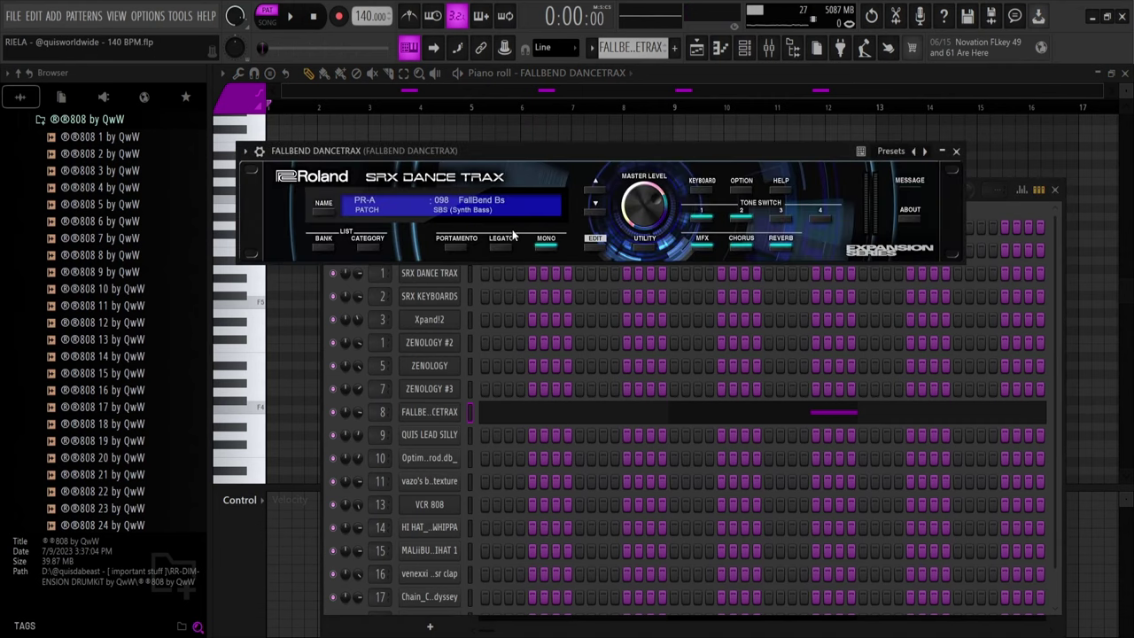
left_click(957, 152)
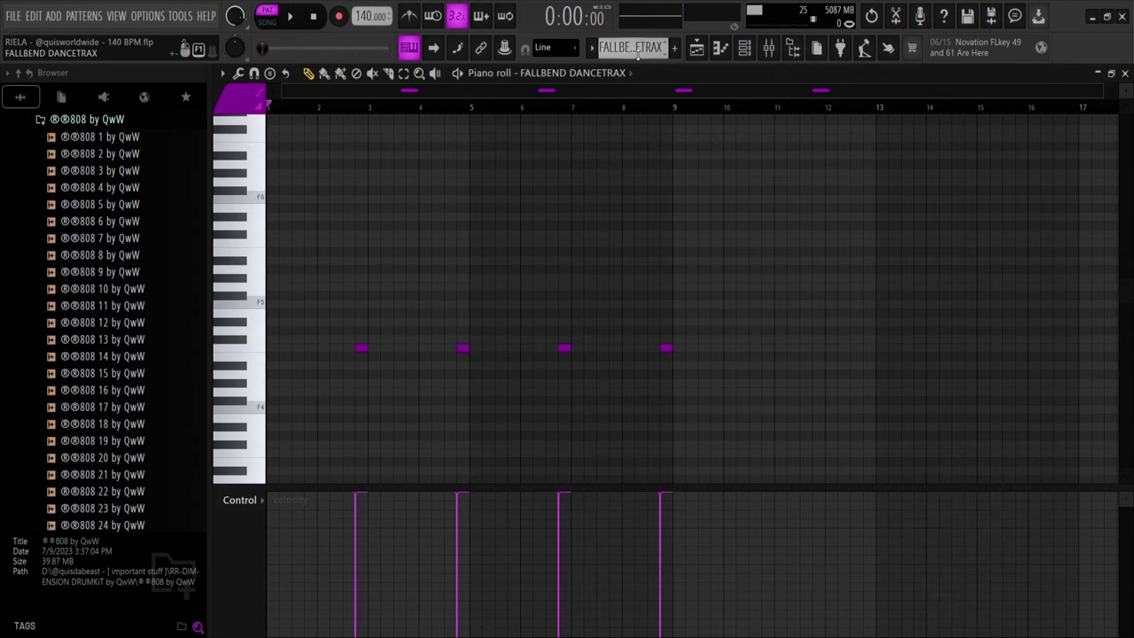
Show the QUIS LEAD SILLY pattern's notes in the piano roll, play them back, and examine the instrument's preset.
scroll(636, 54, "down", 1)
right_click(602, 204)
right_click(602, 205)
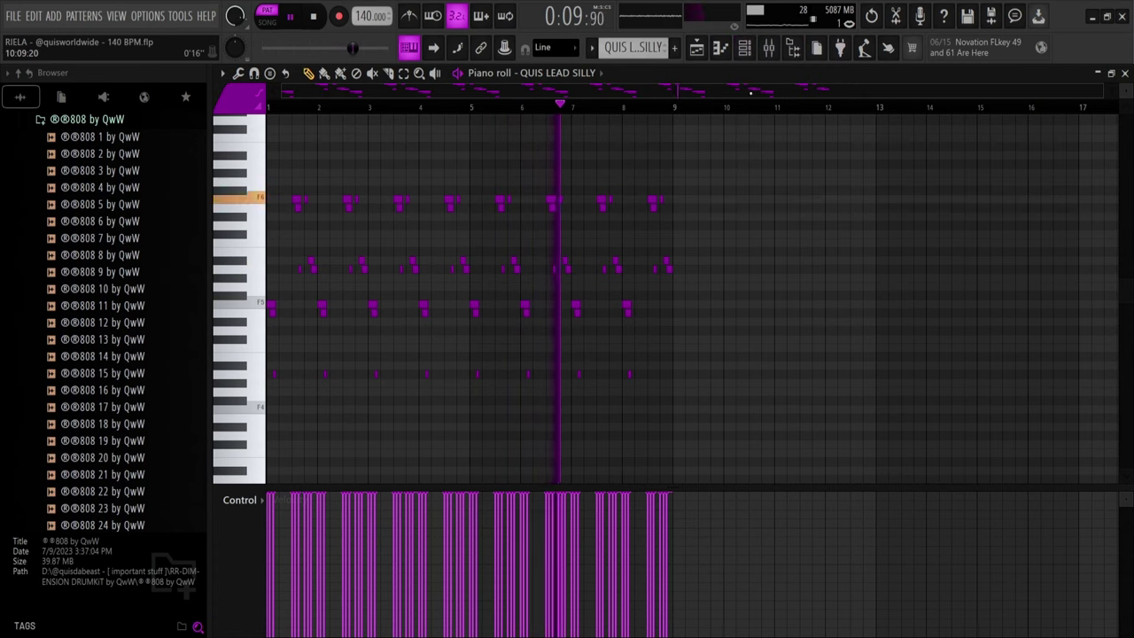
left_click(744, 48)
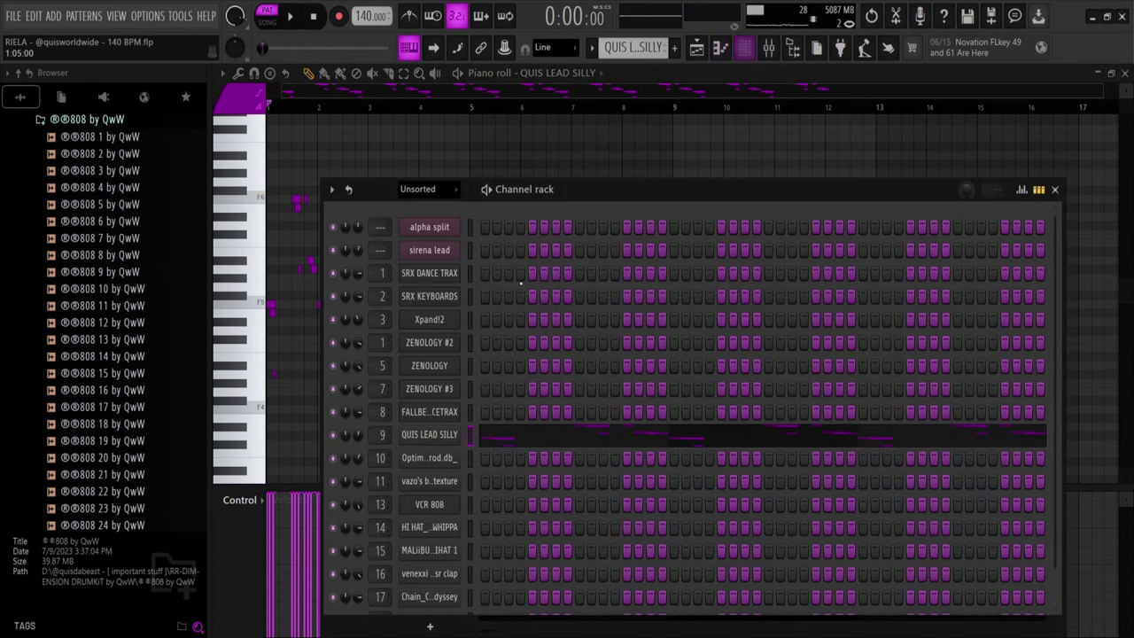
left_click(440, 433)
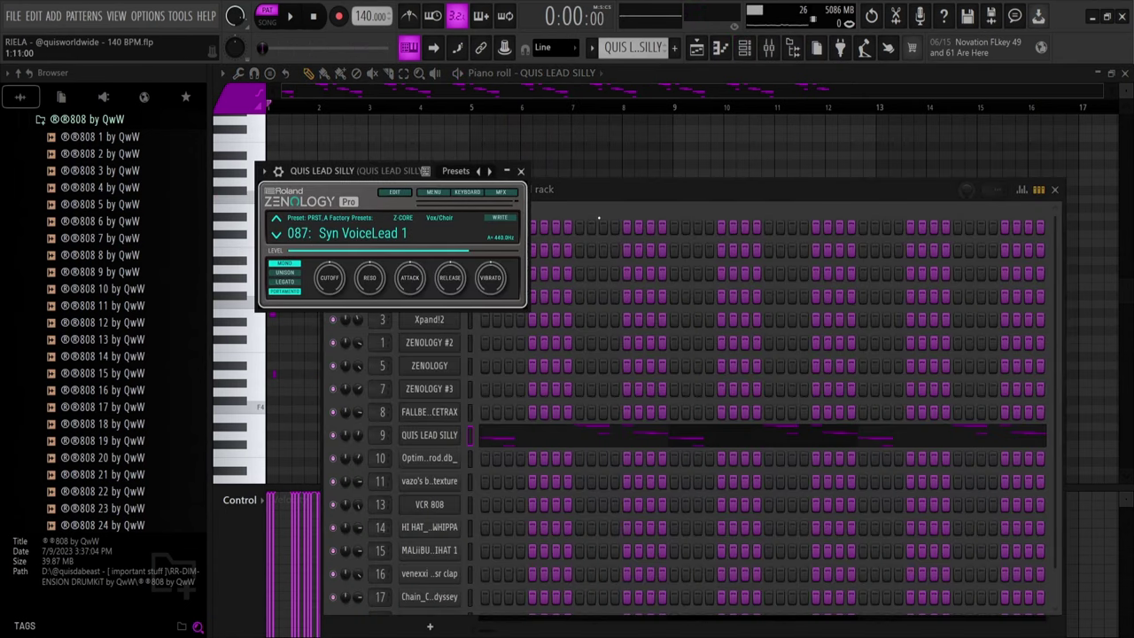
right_click(613, 141)
Show the sirena lead notes of the Lead 1 pattern, play them back, and examine the channel's Serum preset.
scroll(625, 50, "down", 1)
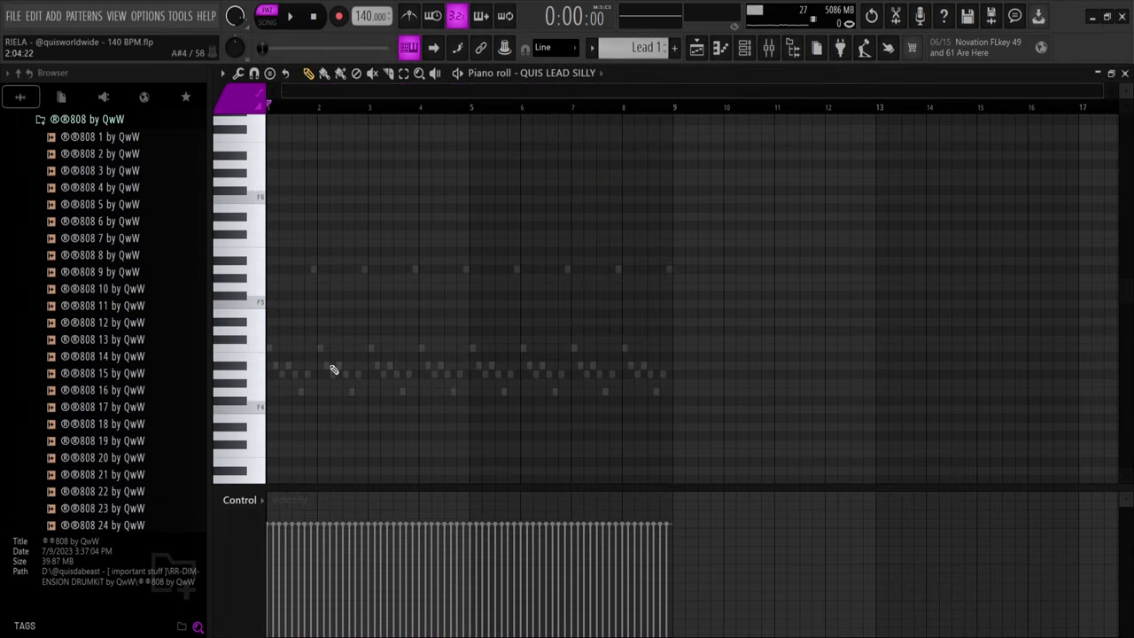
right_click(321, 351)
right_click(321, 351)
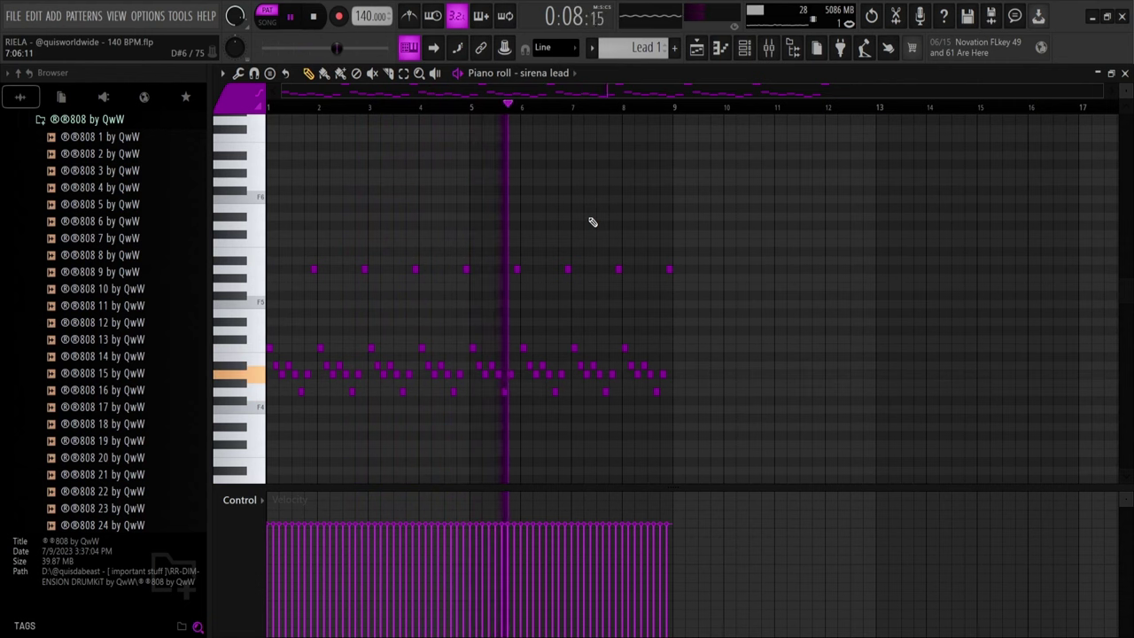
key("space")
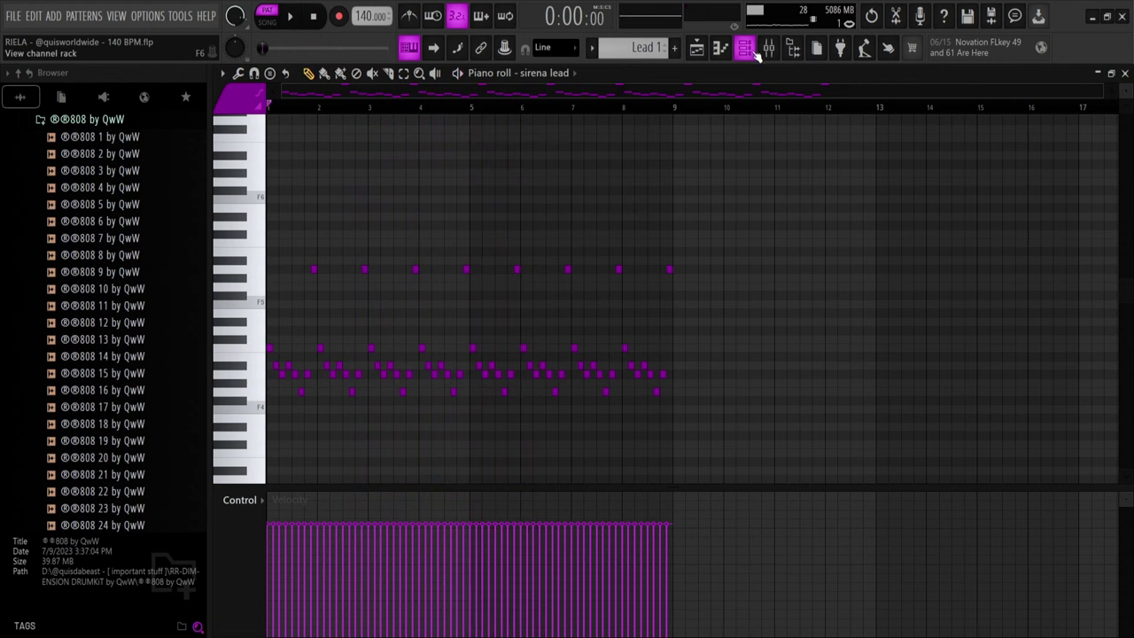
left_click(753, 52)
left_click(449, 251)
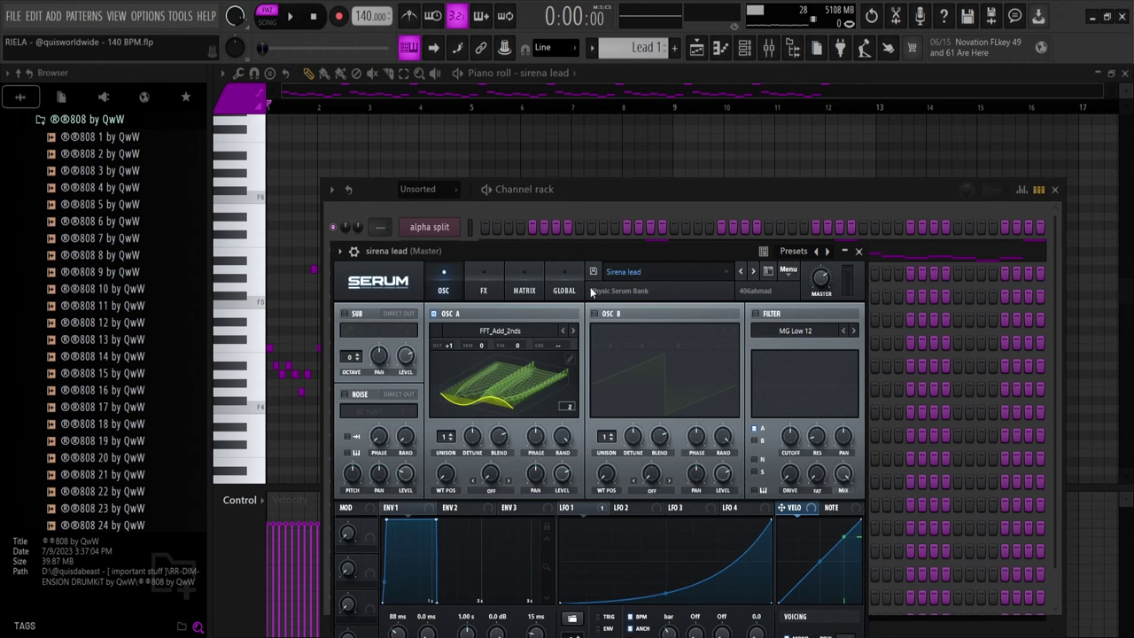
left_click(633, 79)
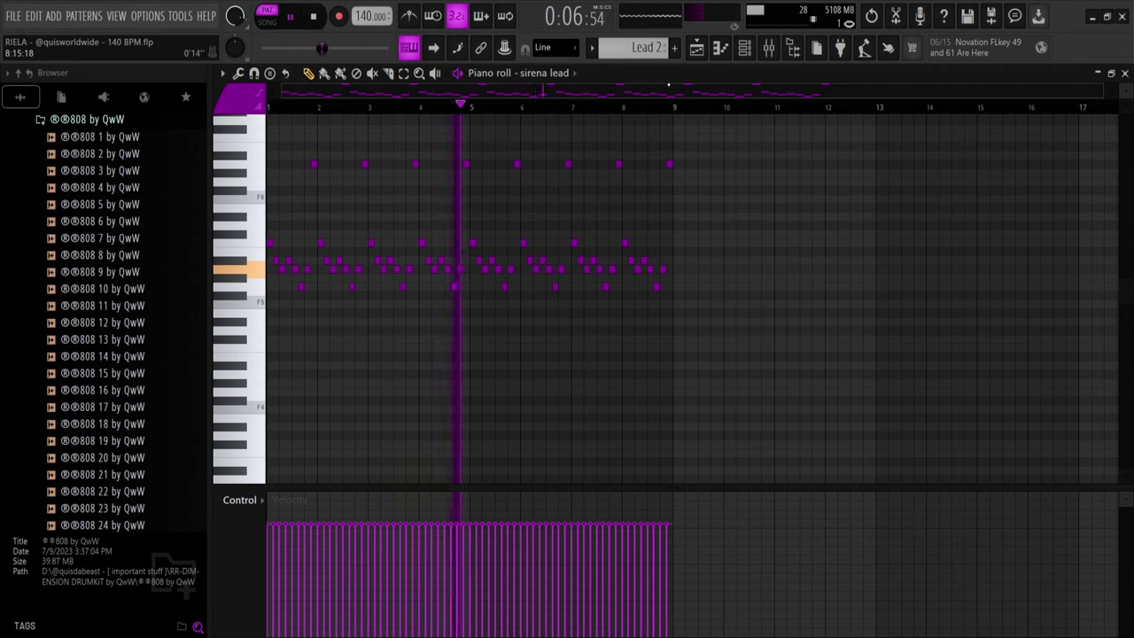
Show the alpha split notes of the Wowowowow pattern, play them back, and examine the preset loaded in the instrument.
scroll(643, 51, "down", 1)
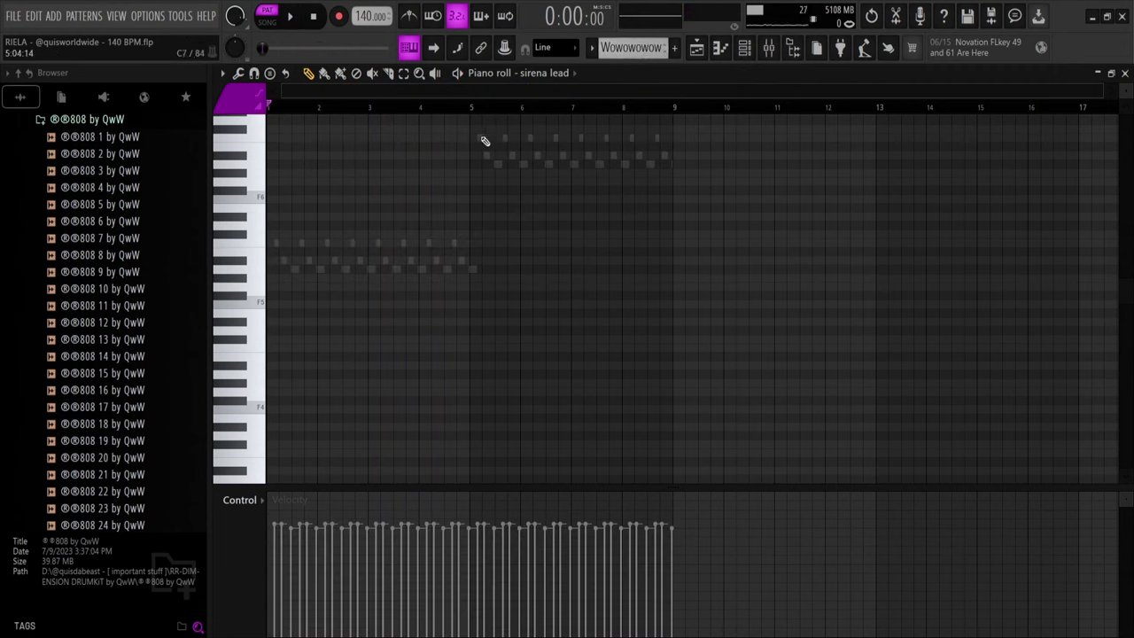
right_click(481, 137)
right_click(481, 138)
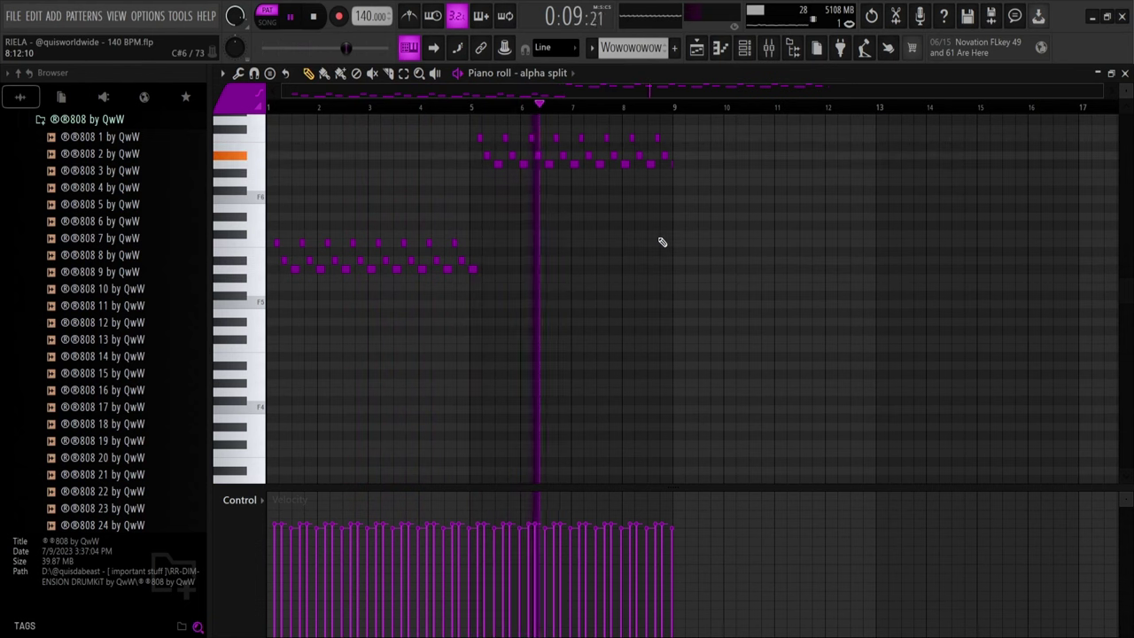
key("space")
key("F6")
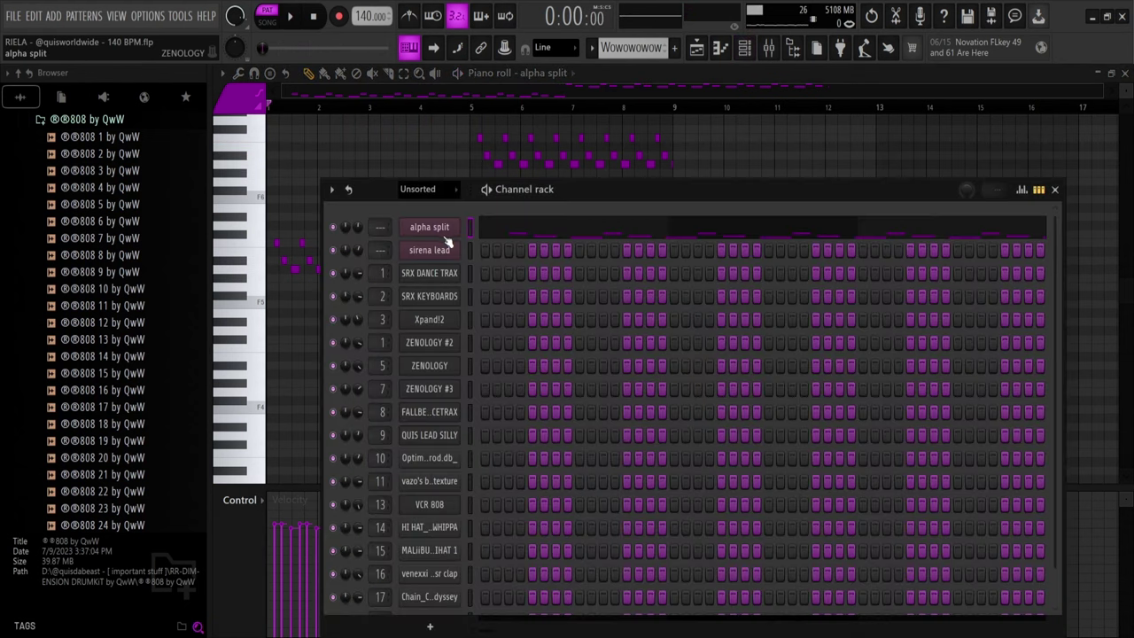
left_click(445, 232)
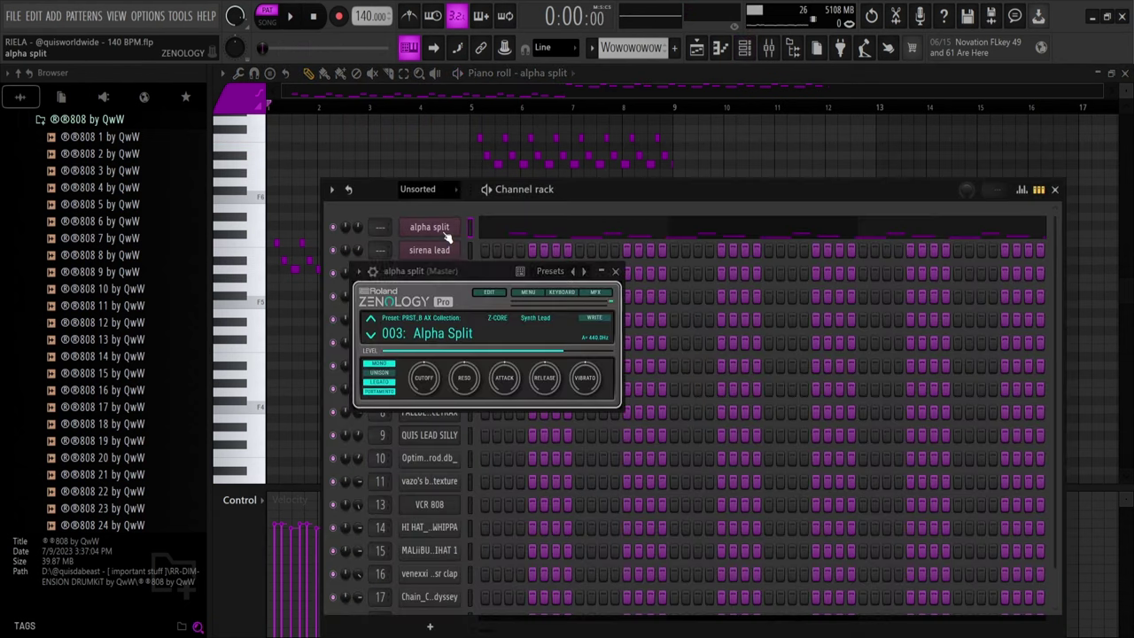
left_click(503, 228)
scroll(613, 58, "down", 1)
key("F6")
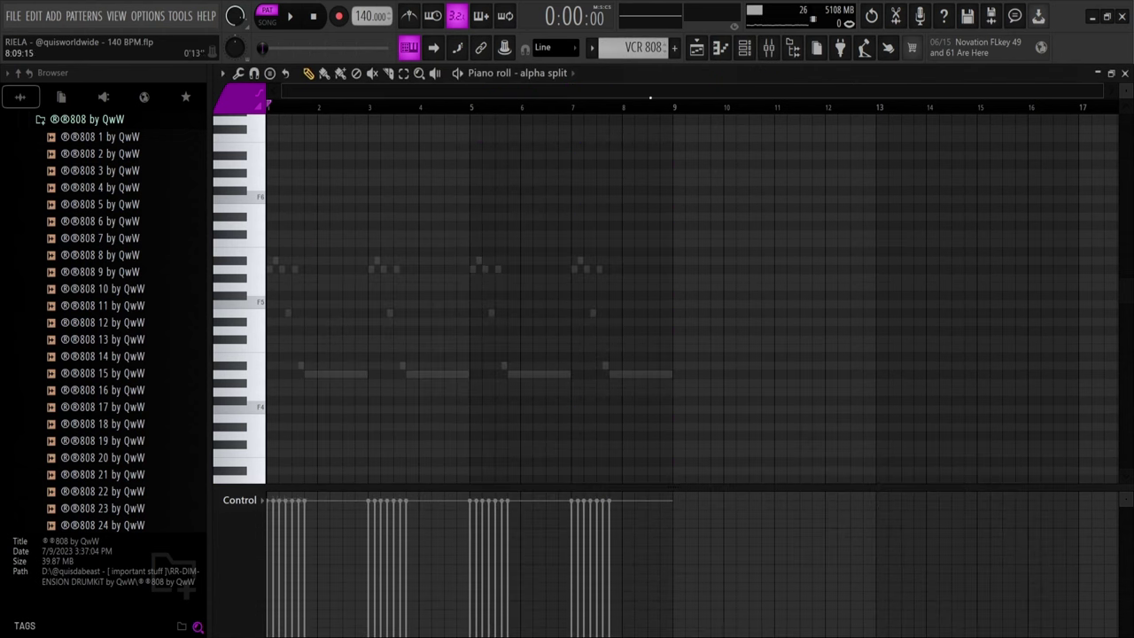
Solo the Lead track in the playlist, unmute Tracks 2 to 8, and play the melodies together in song mode.
left_click(697, 48)
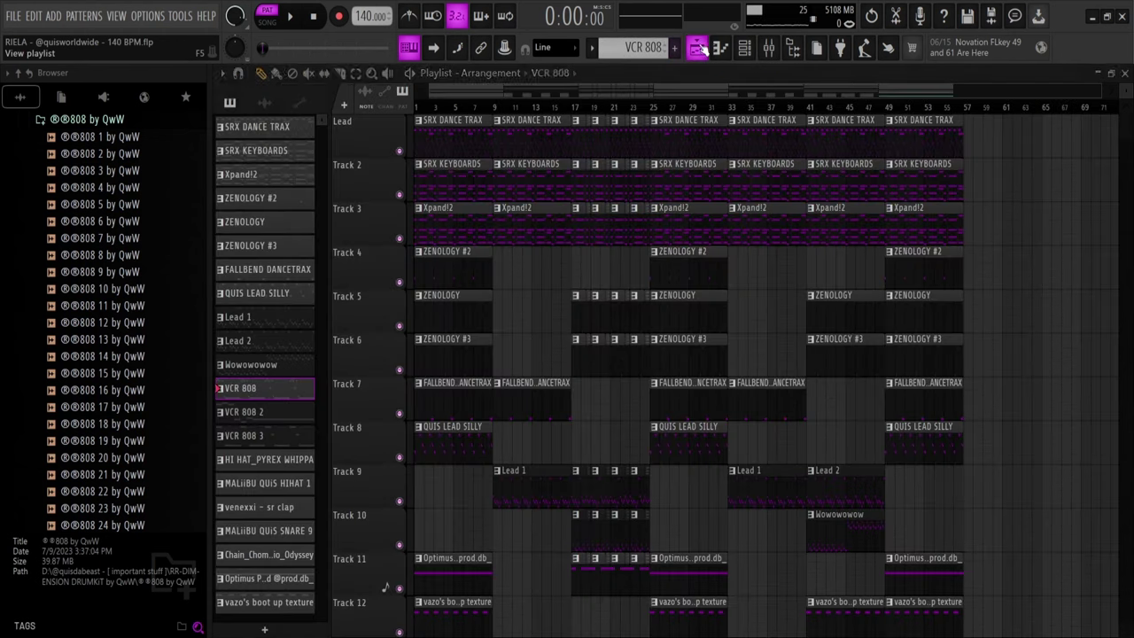
right_click(401, 151)
left_click(401, 194)
left_click(401, 238)
left_click(401, 281)
left_click(402, 326)
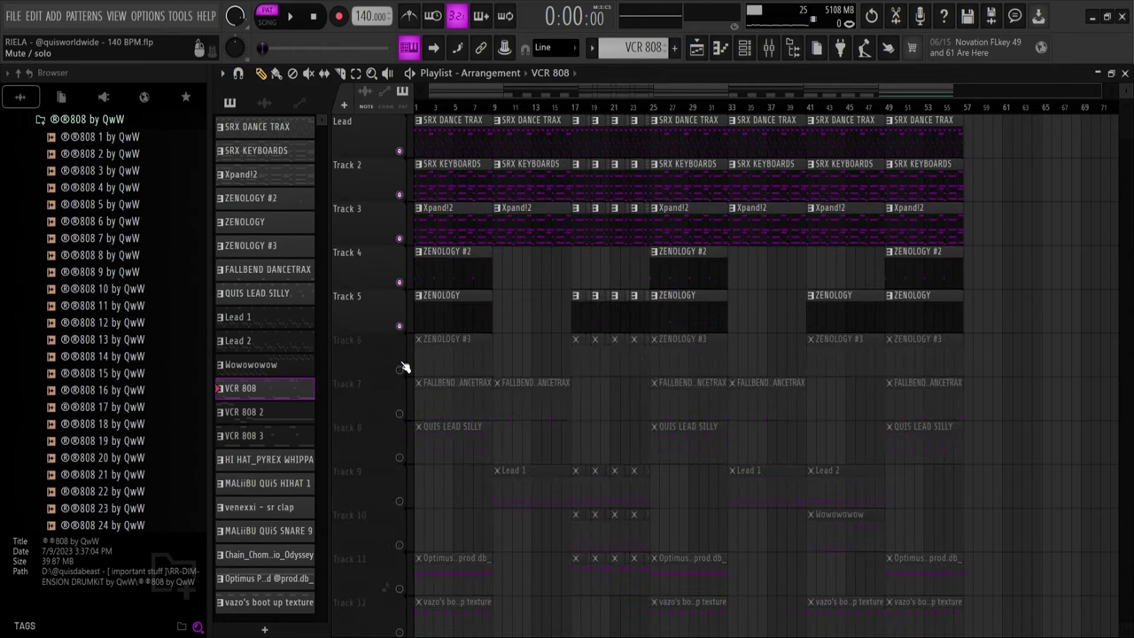
mouse_move(403, 367)
left_mouse_down()
mouse_move(394, 456)
mouse_move(403, 440)
left_mouse_up()
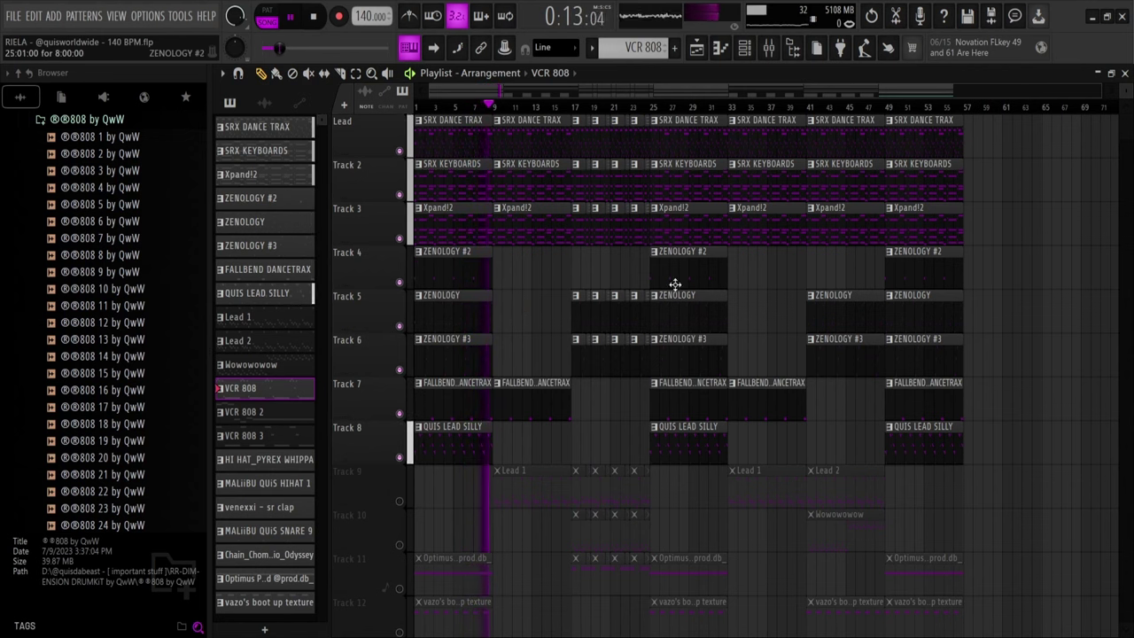
Show the notes of the VCR 808, VCR 808 2 and VCR 808 3 patterns in the piano roll and play each back.
left_click(695, 52)
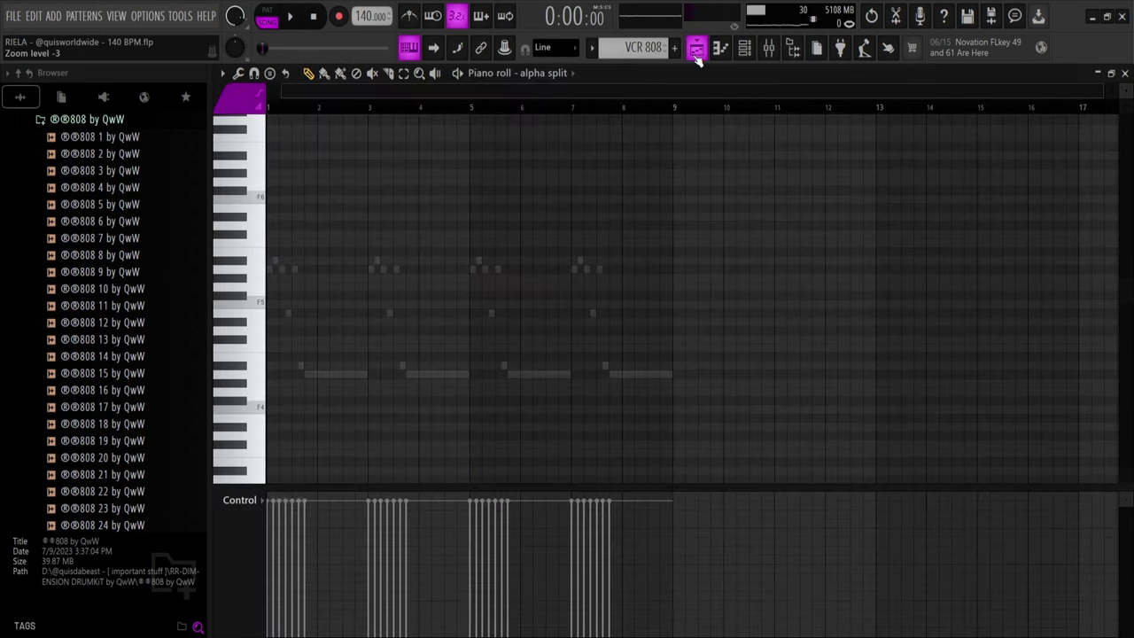
right_click(481, 261)
right_click(481, 261)
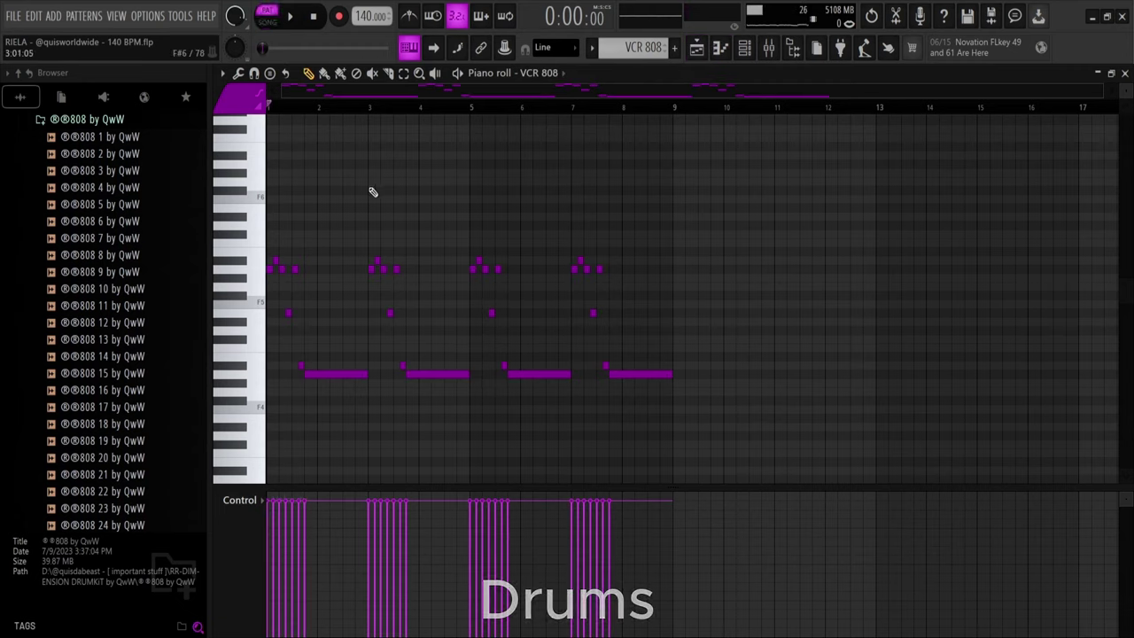
key("space")
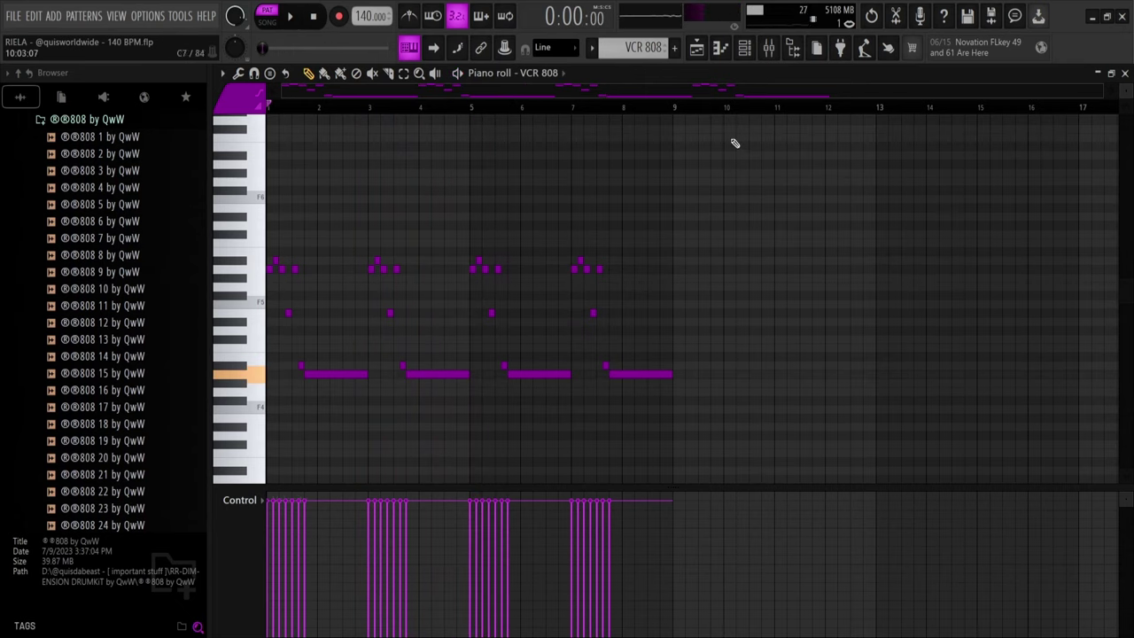
scroll(647, 47, "down", 1)
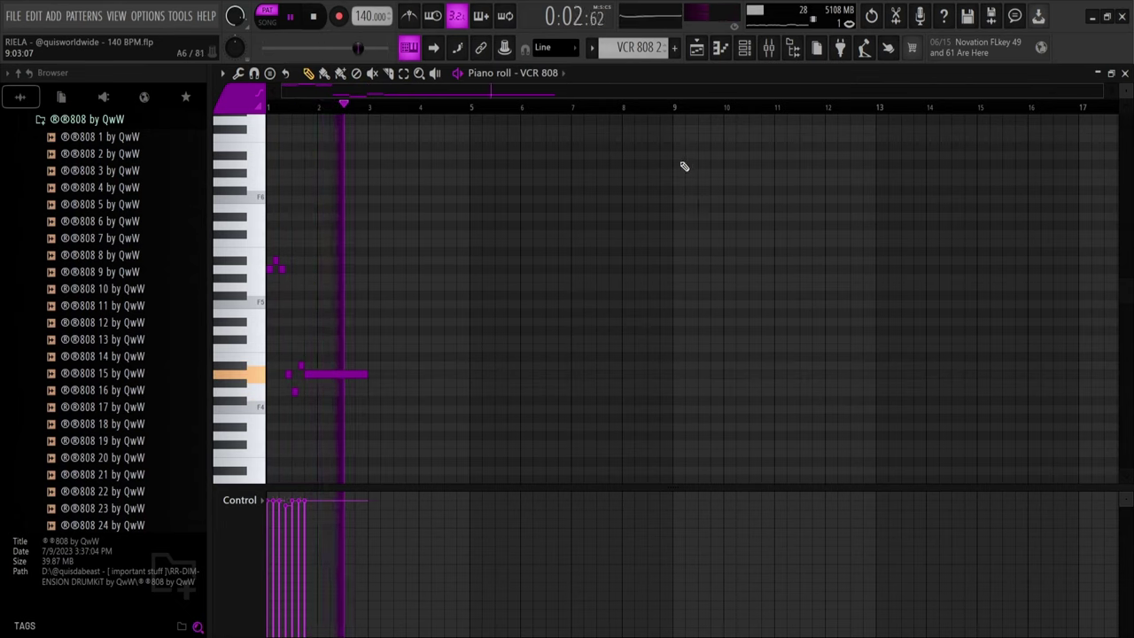
scroll(636, 48, "down", 1)
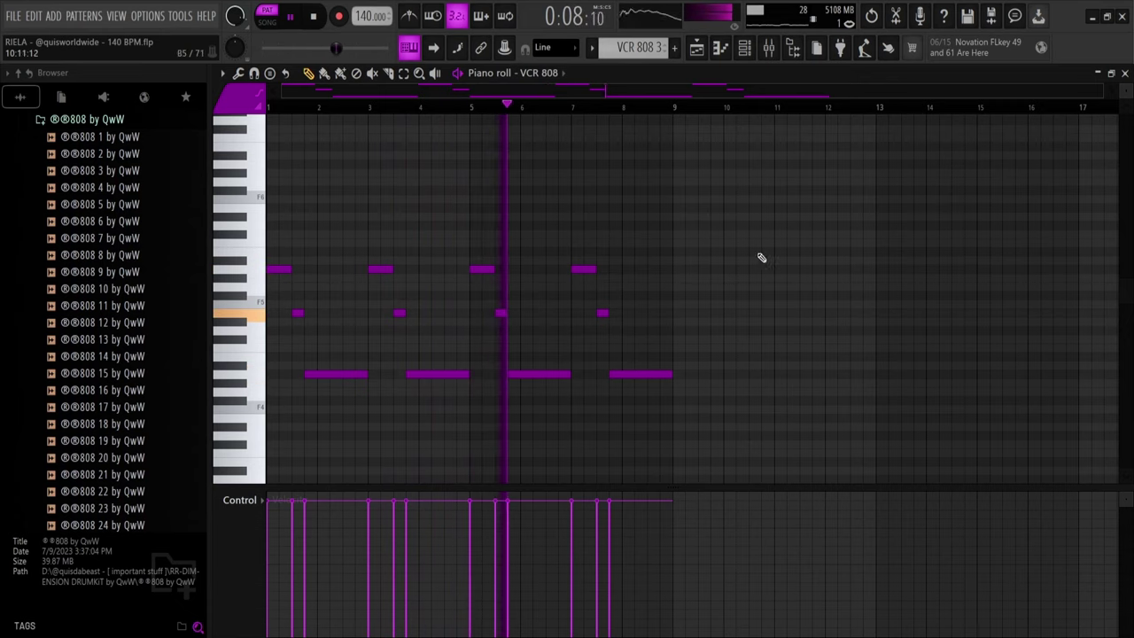
Show the HI HAT_PYREX WHIPPA pattern's notes in the piano roll and play them back.
scroll(624, 48, "down", 1)
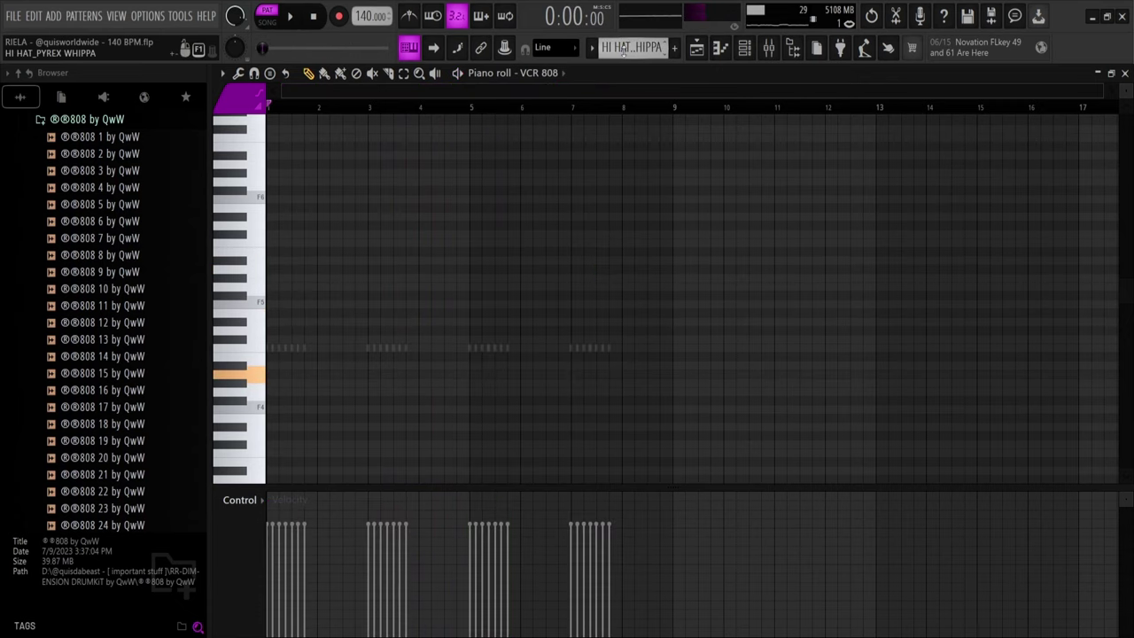
double_click(509, 348)
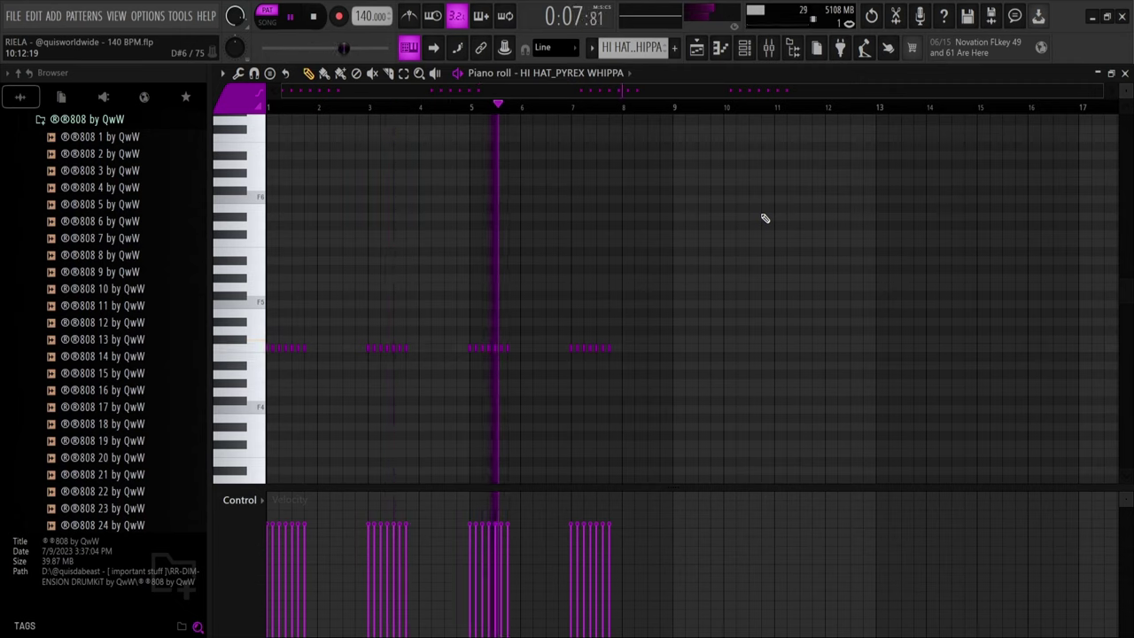
key("space")
Go through the remaining hi-hat, venexxi - sr clap, MALiiBU QUiS SNARE 9 and Chain Chomp sound effect patterns, playing each back.
scroll(625, 51, "down", 1)
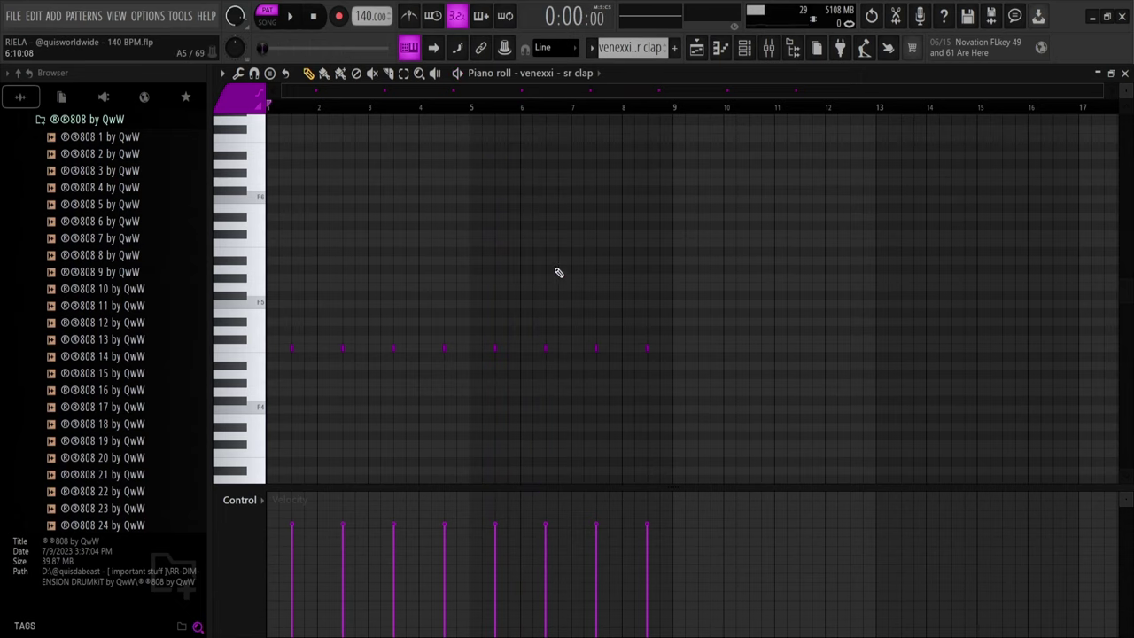
scroll(642, 52, "down", 1)
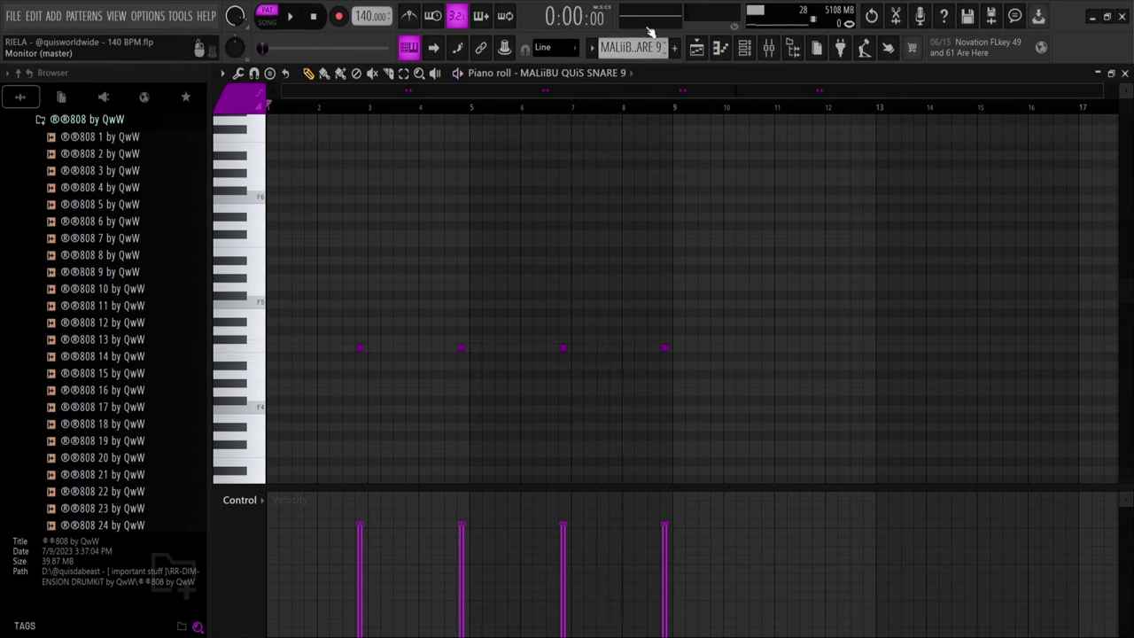
scroll(630, 44, "down", 1)
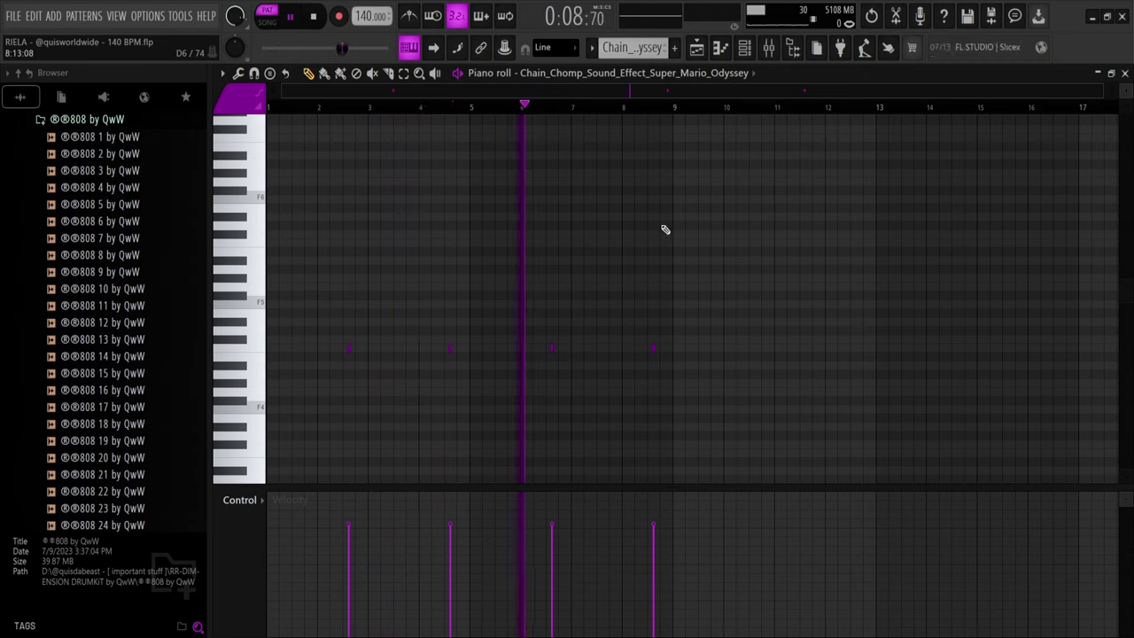
key("space")
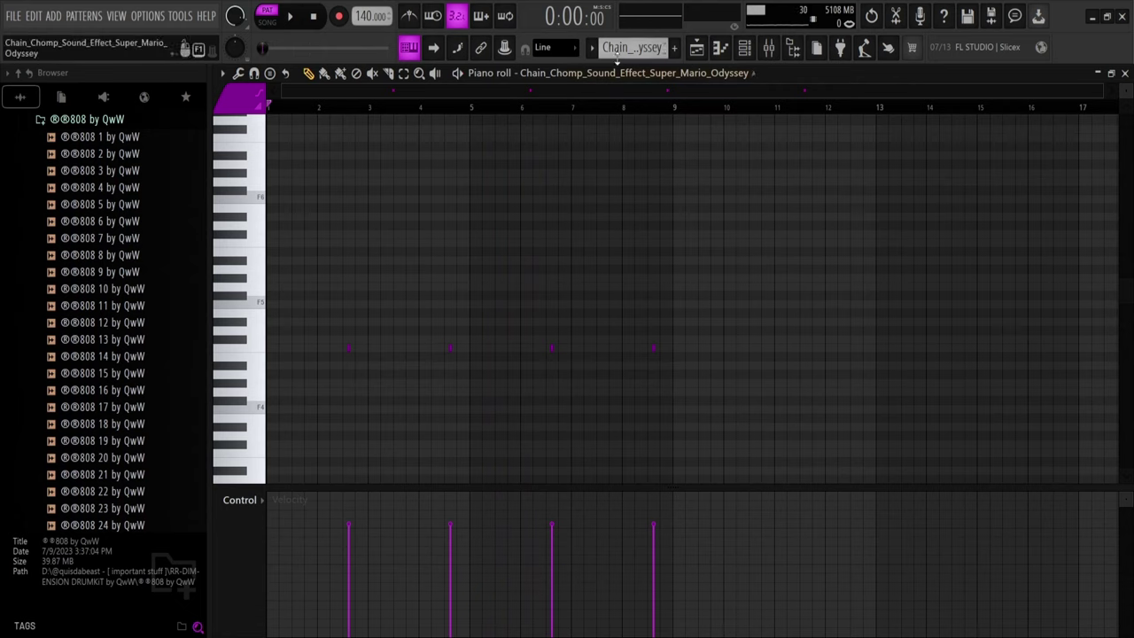
Show the notes of the Optimus Prime LD and vazo's boot up texture patterns in the piano roll and play each back.
scroll(617, 53, "down", 1)
right_click(367, 273)
right_click(366, 273)
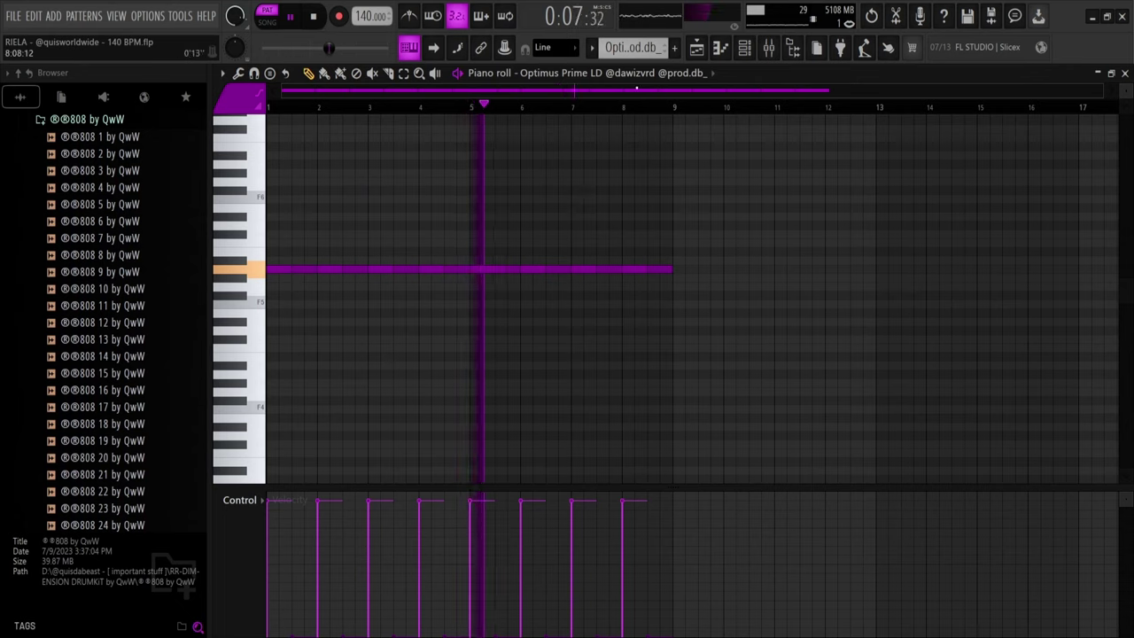
key("space")
scroll(627, 56, "up", 1)
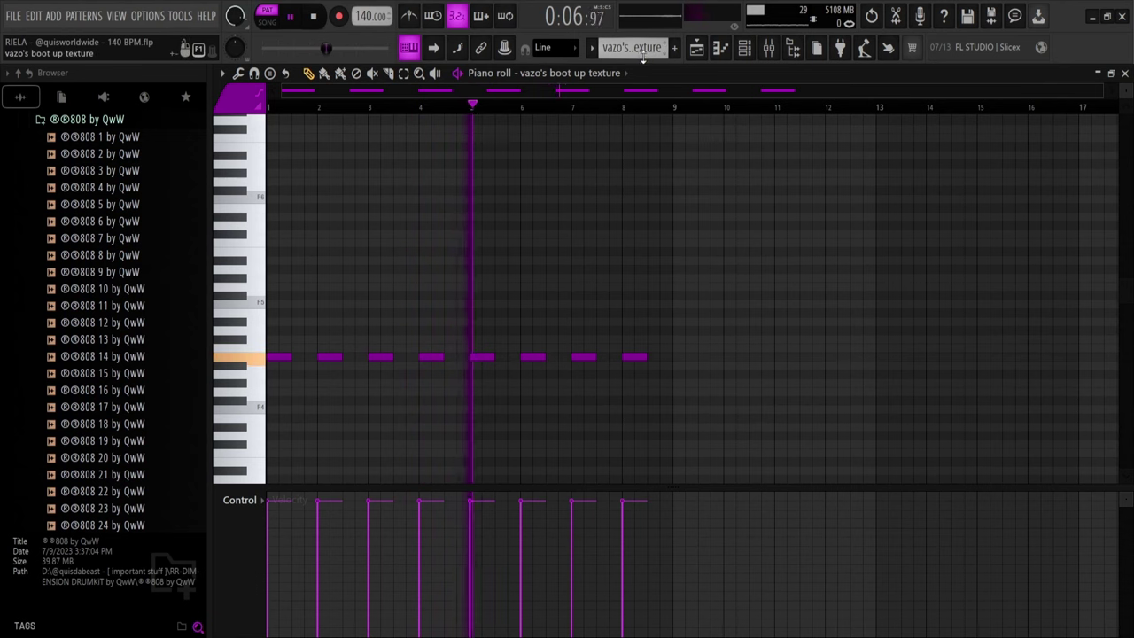
key("space")
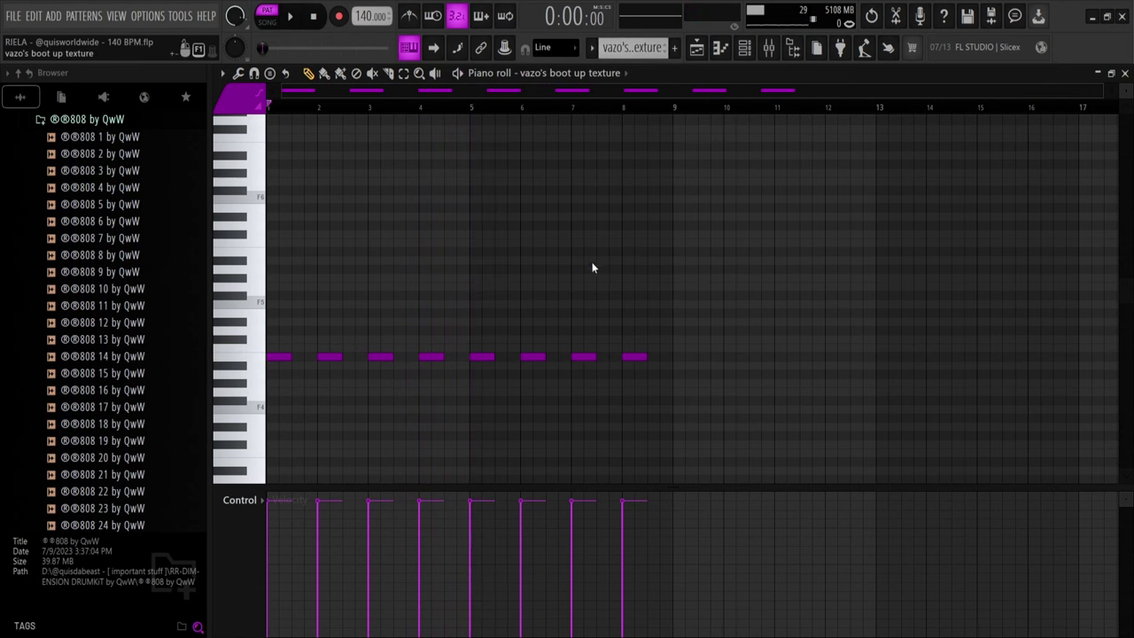
Solo Track 11 in the playlist and unmute Tracks 12 to 20 so only the drum and texture tracks are enabled.
left_click(696, 47)
scroll(612, 92, "down", 2)
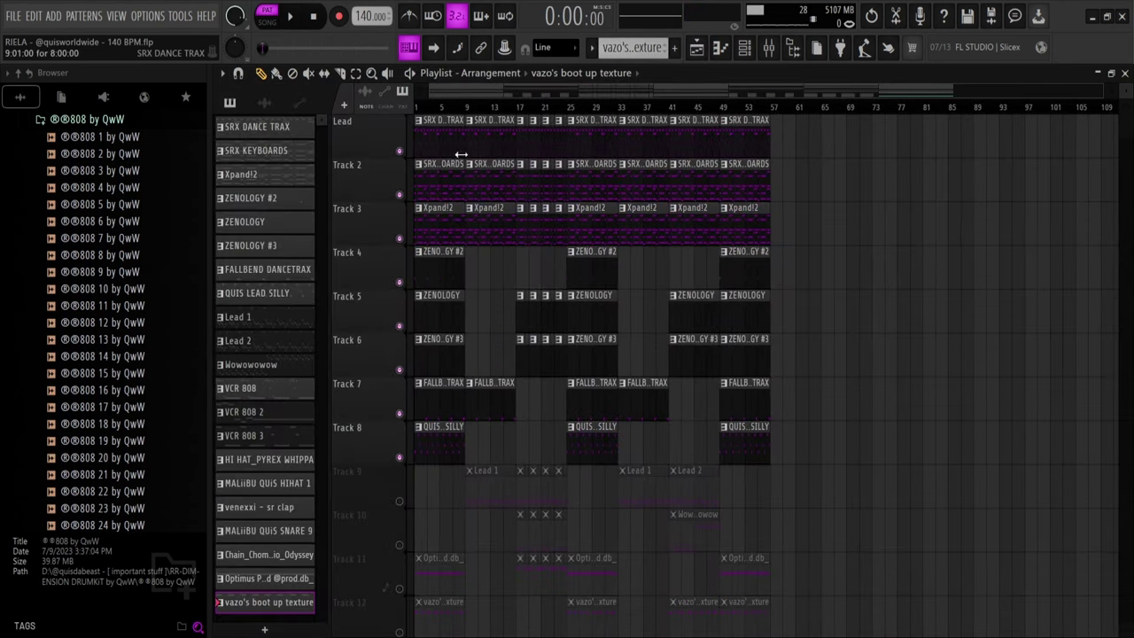
scroll(410, 246, "down", 7)
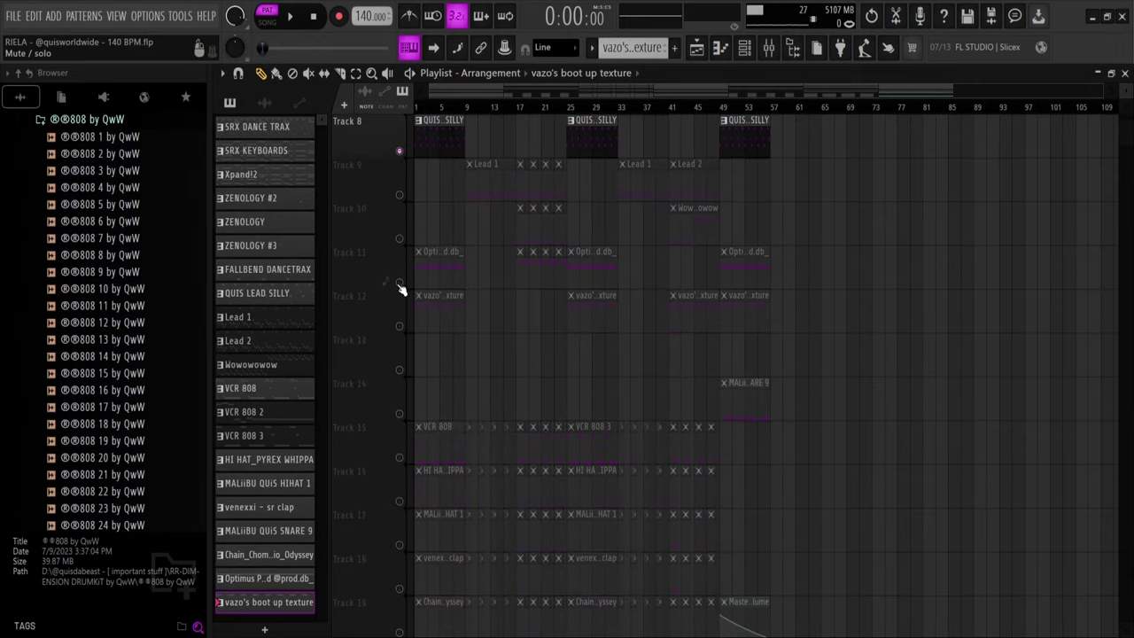
right_click(399, 281)
left_click(398, 326)
left_click(398, 457)
scroll(403, 461, "down", 3)
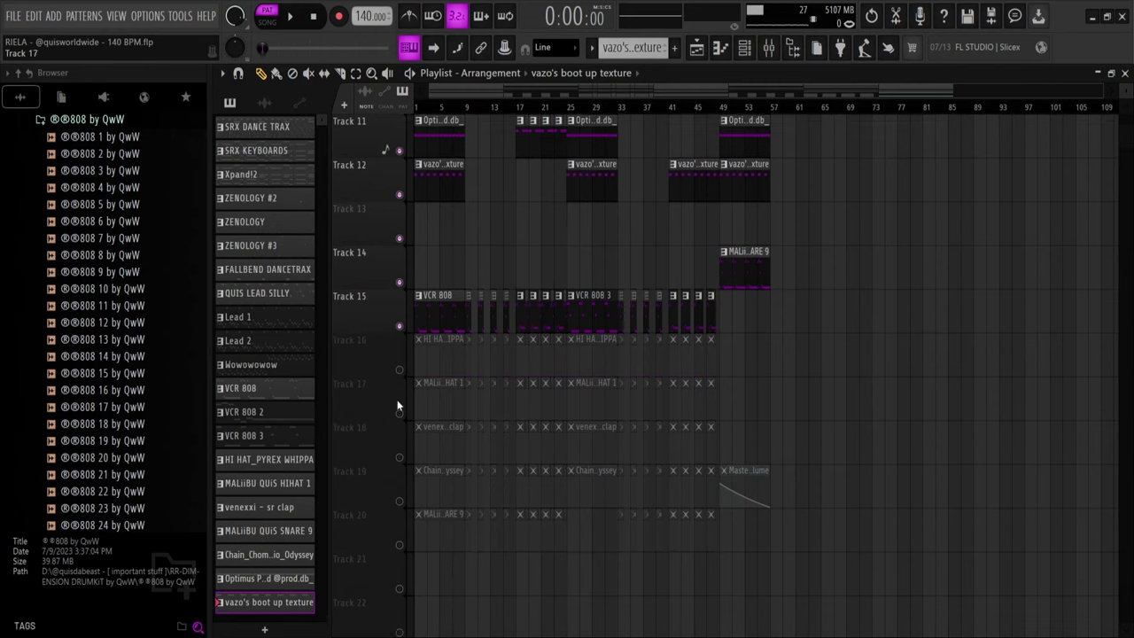
left_click(399, 370)
left_click_drag(407, 415, 405, 542)
scroll(462, 356, "up", 4)
scroll(454, 235, "up", 3)
Play back the drum and texture tracks in song mode and examine how their clips are arranged in the playlist.
key("space")
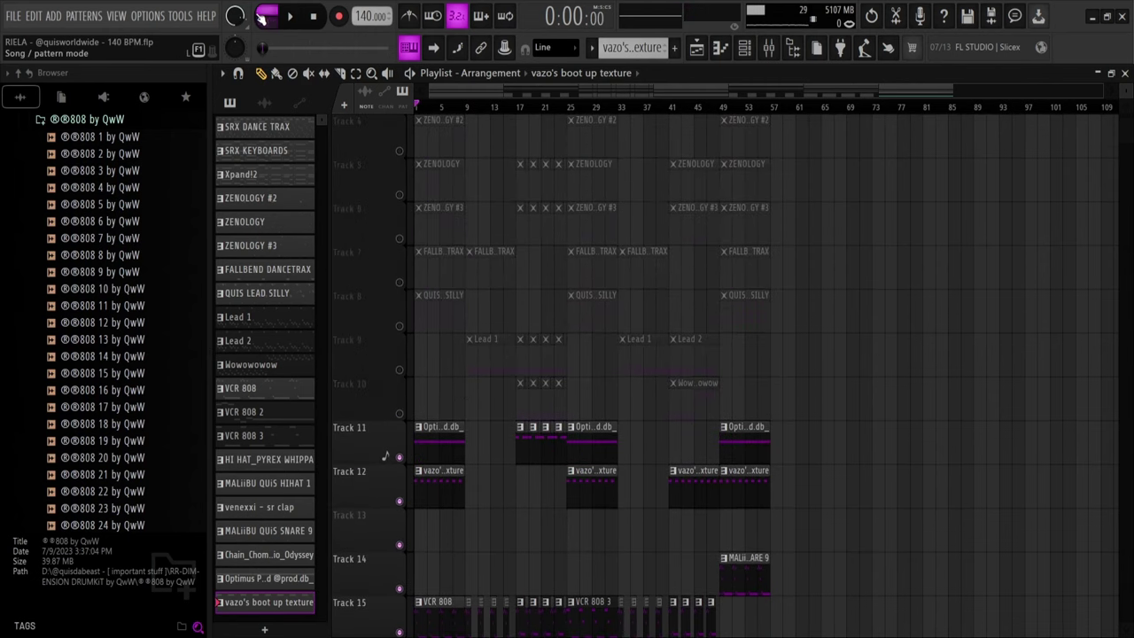
scroll(453, 106, "down", 3)
scroll(483, 190, "down", 5)
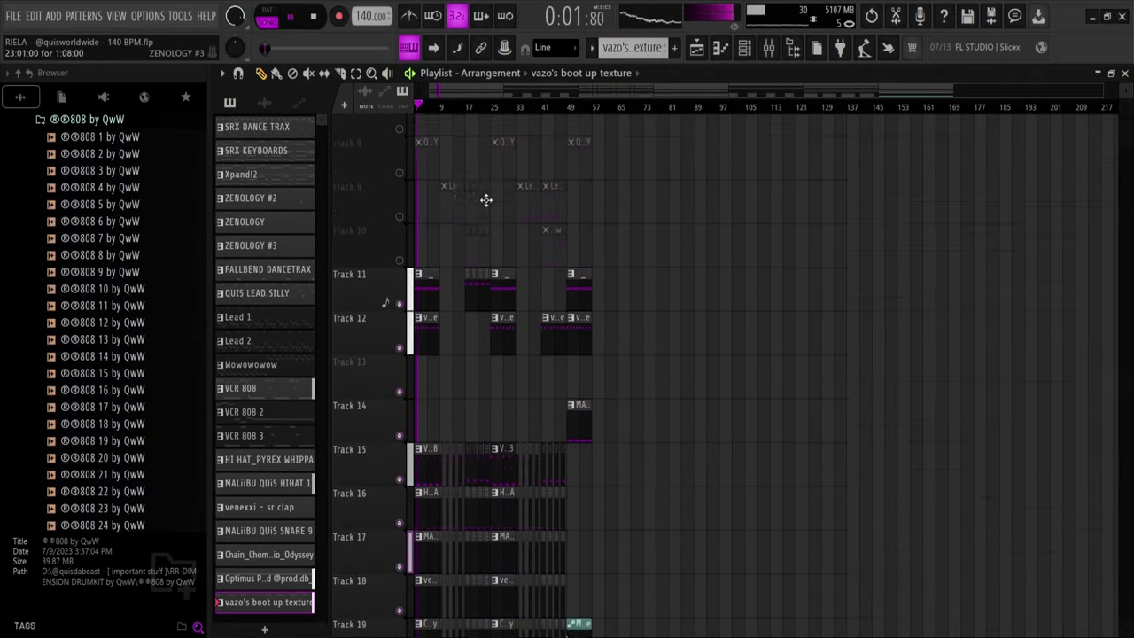
scroll(485, 202, "down", 1)
scroll(484, 201, "down", 1)
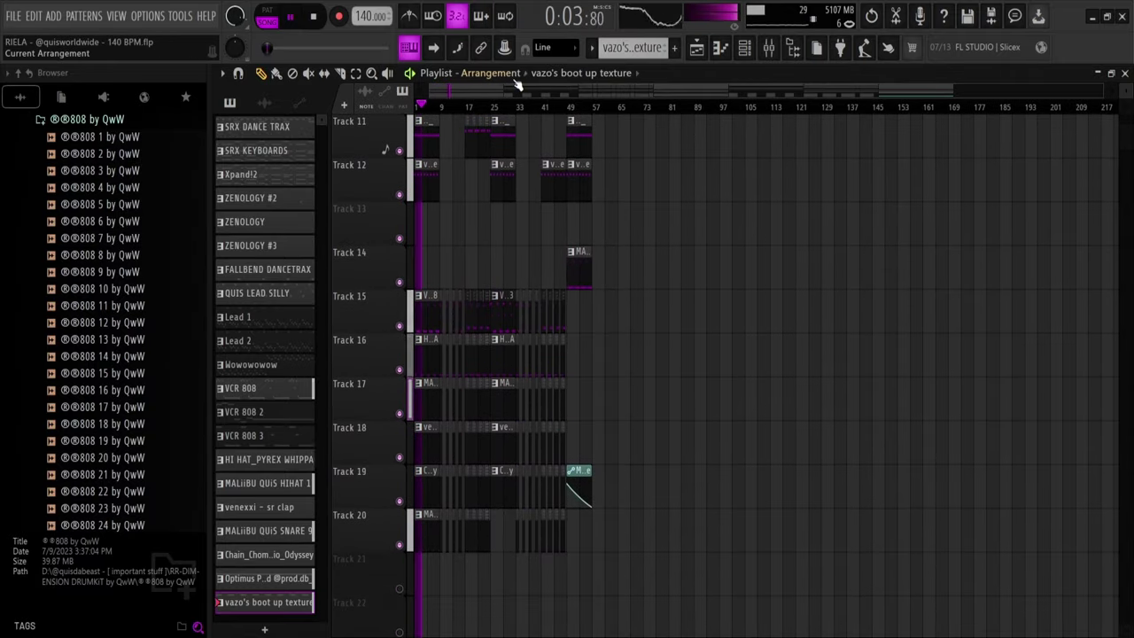
left_click_drag(518, 89, 518, 151)
scroll(594, 223, "down", 2)
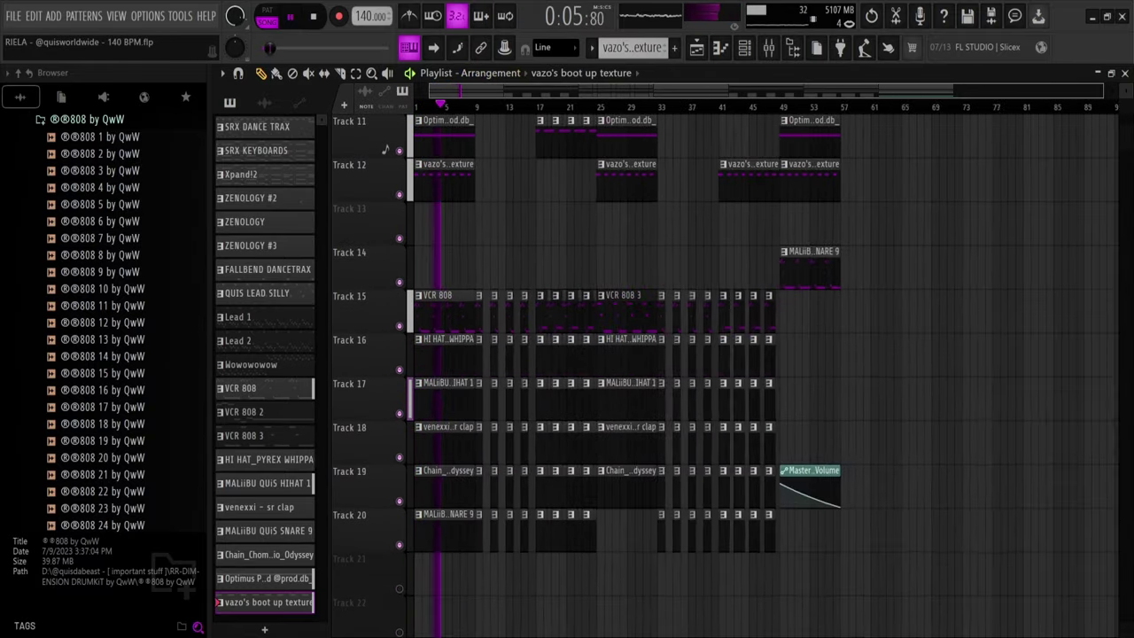
scroll(594, 223, "up", 8)
scroll(593, 223, "up", 1)
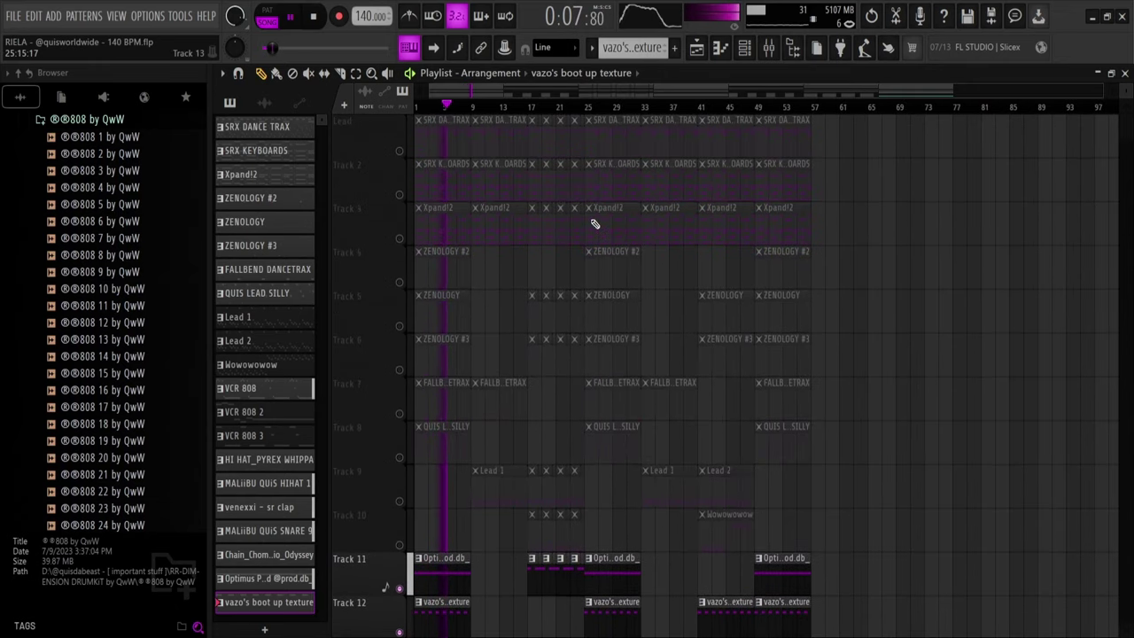
scroll(460, 343, "down", 6)
scroll(399, 334, "down", 1)
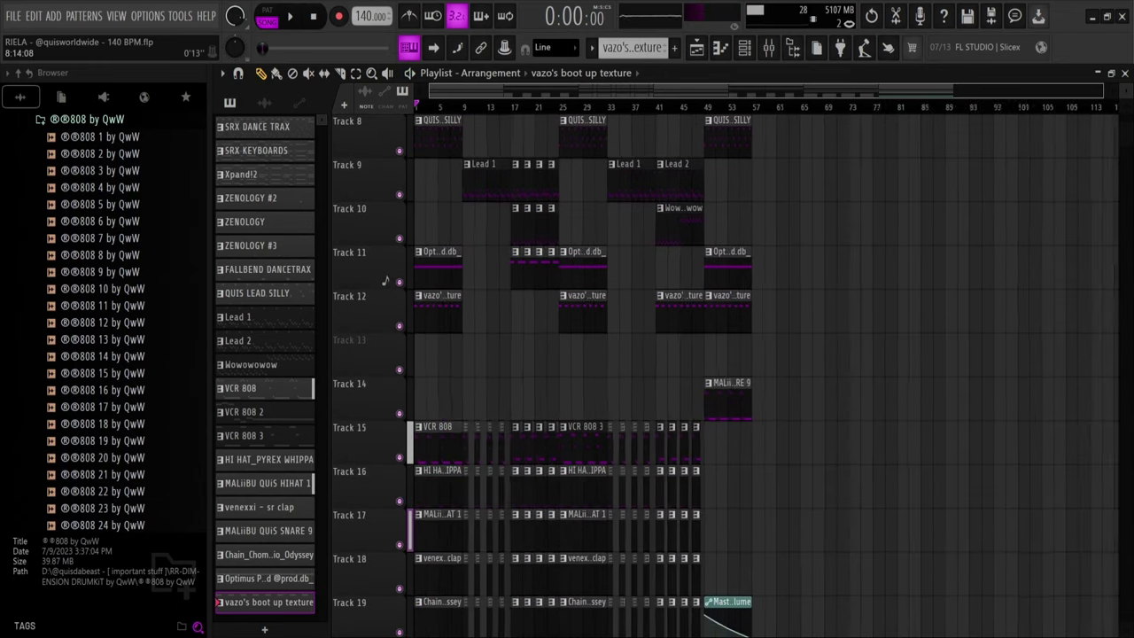
Play back the full arrangement with all tracks enabled, reducing the playlist track height to show more tracks.
scroll(463, 182, "up", 6)
mouse_move(1125, 92)
left_mouse_down()
mouse_move(1125, 124)
mouse_move(1125, 110)
left_mouse_up()
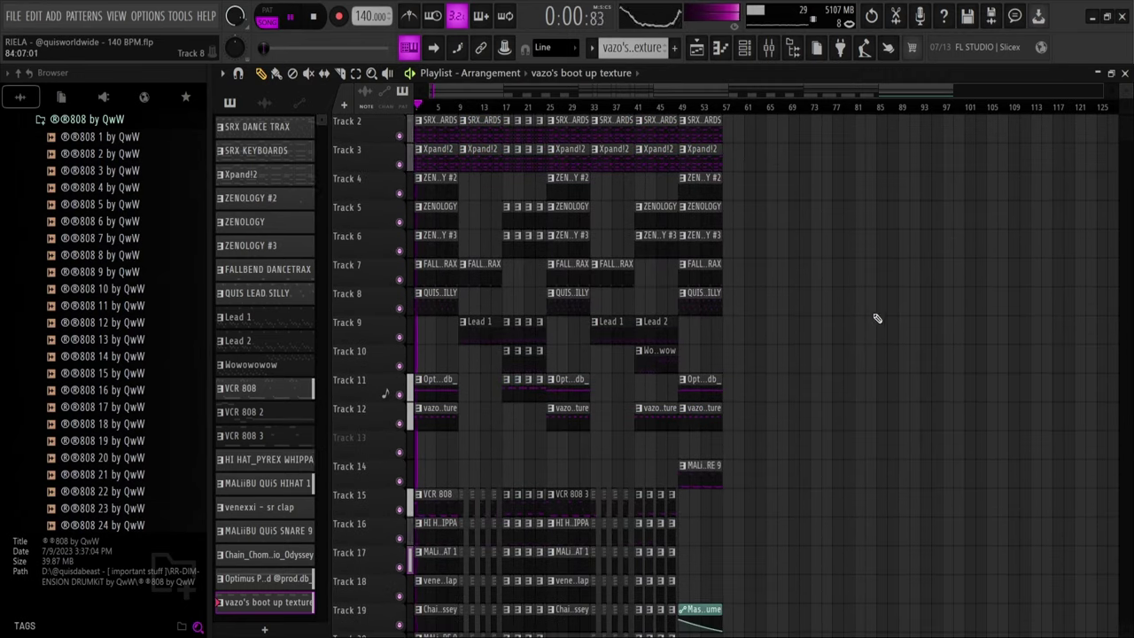
scroll(669, 327, "down", 1)
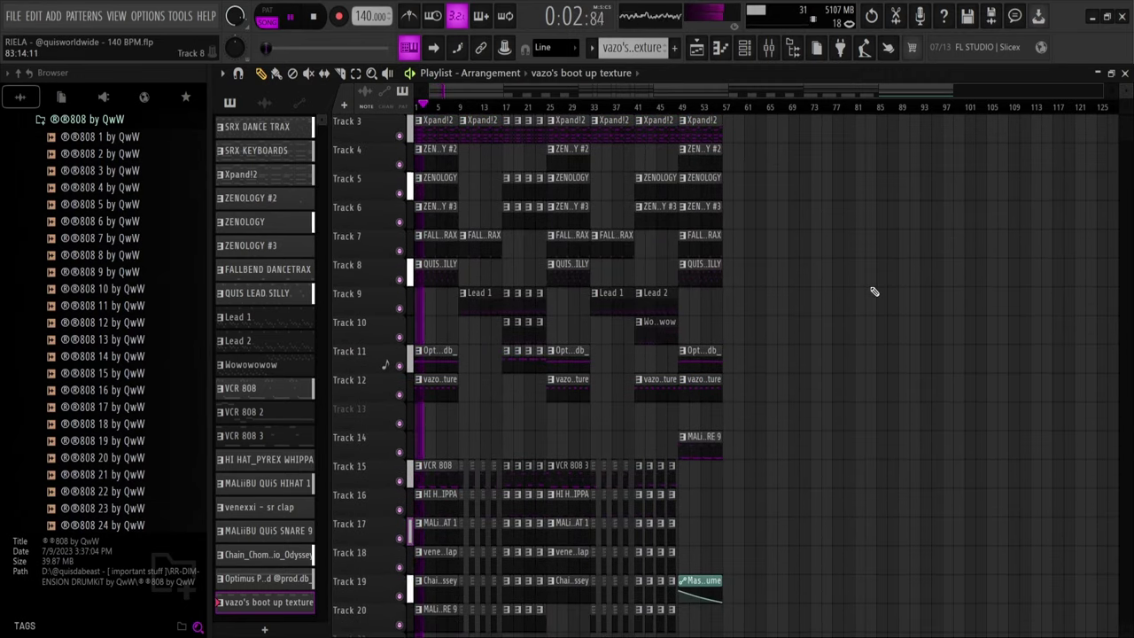